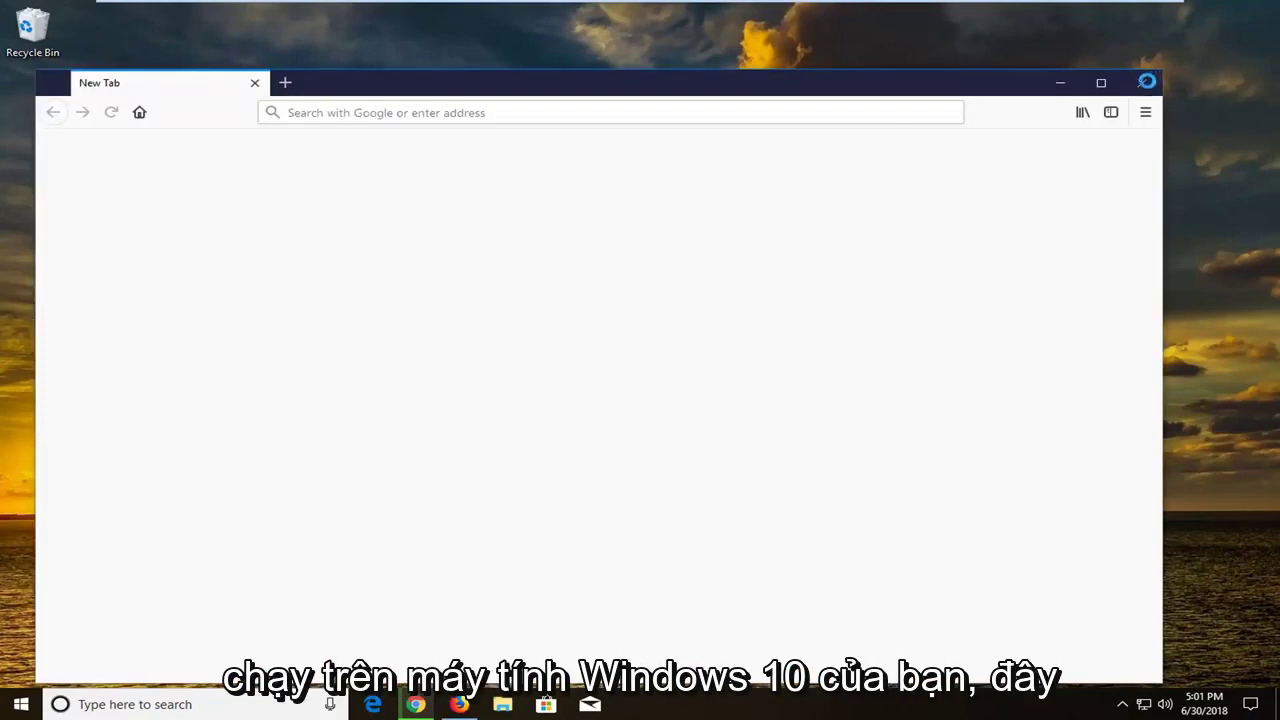
Close the Firefox window showing a blank New Tab to reveal the desktop
click(1153, 87)
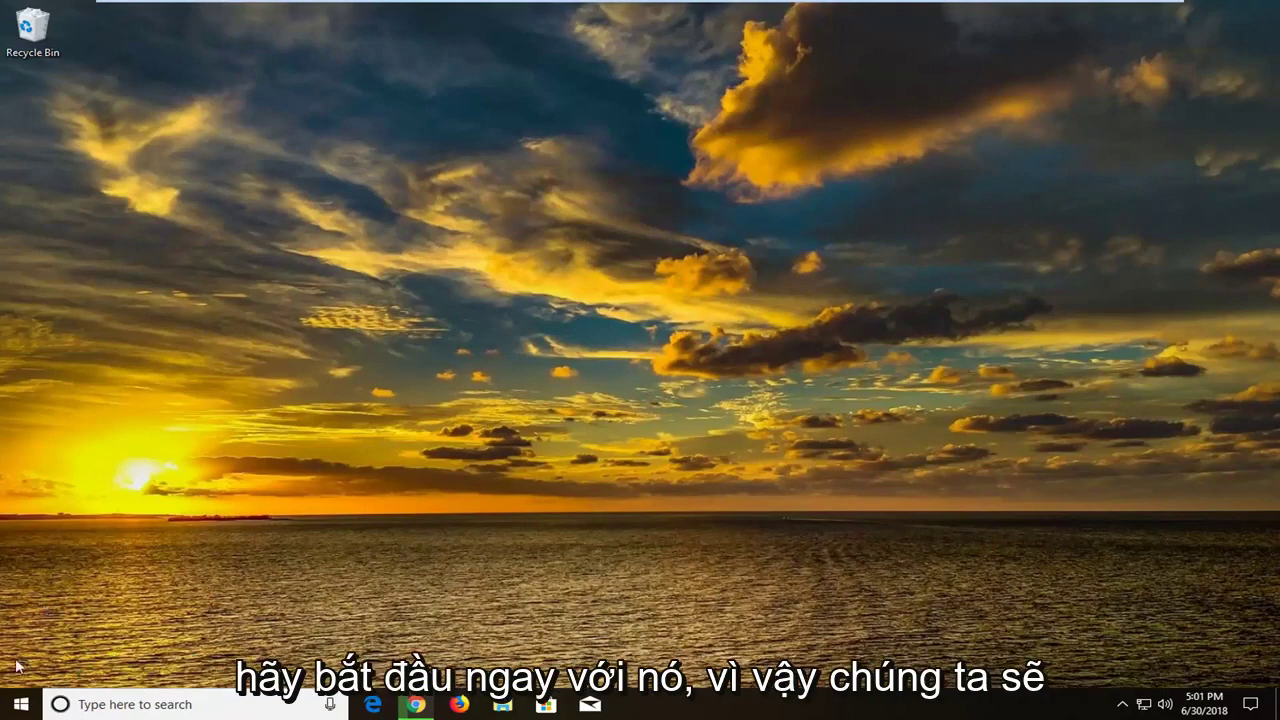
Search the Start menu for 'services' and launch the Services desktop app
click(20, 705)
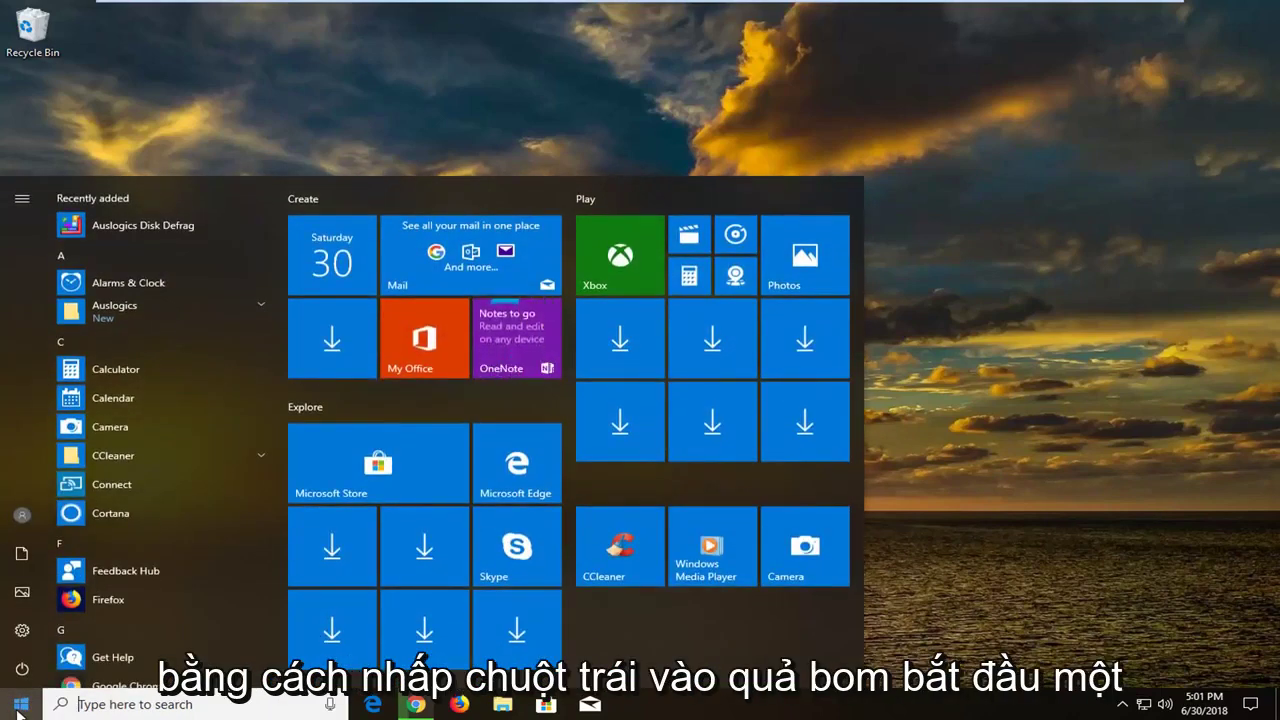
text(services)
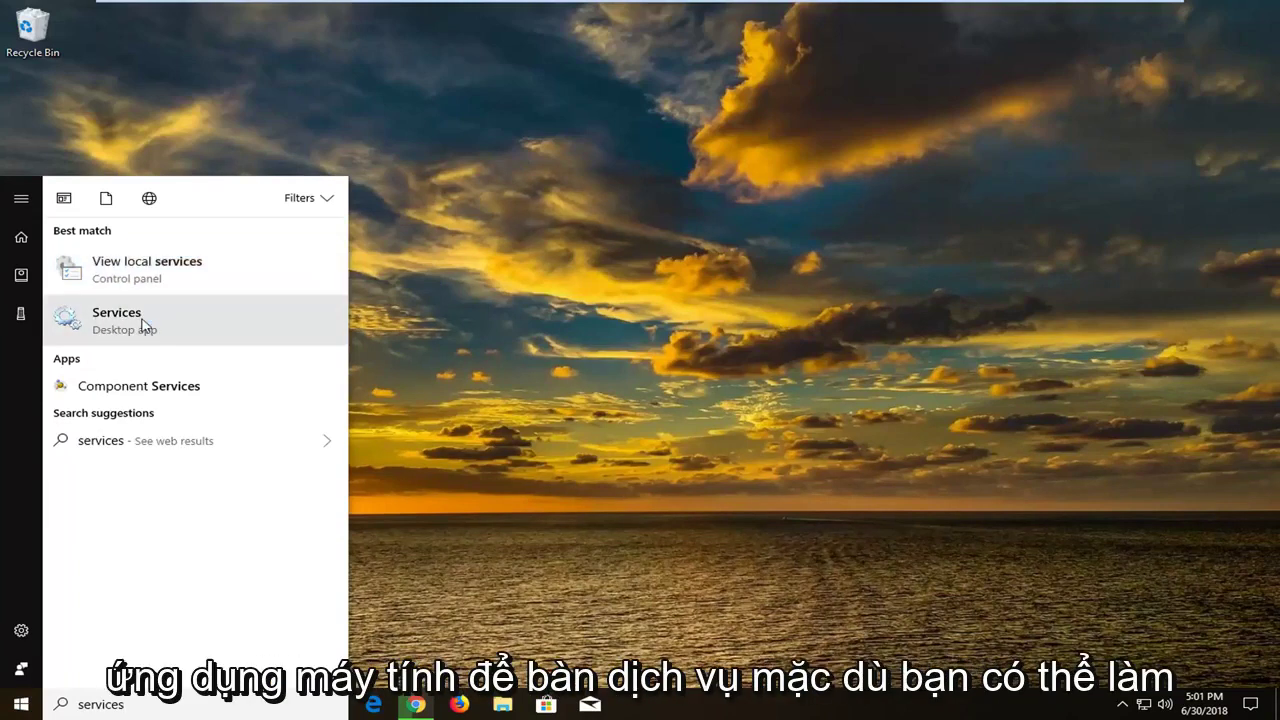
click(160, 330)
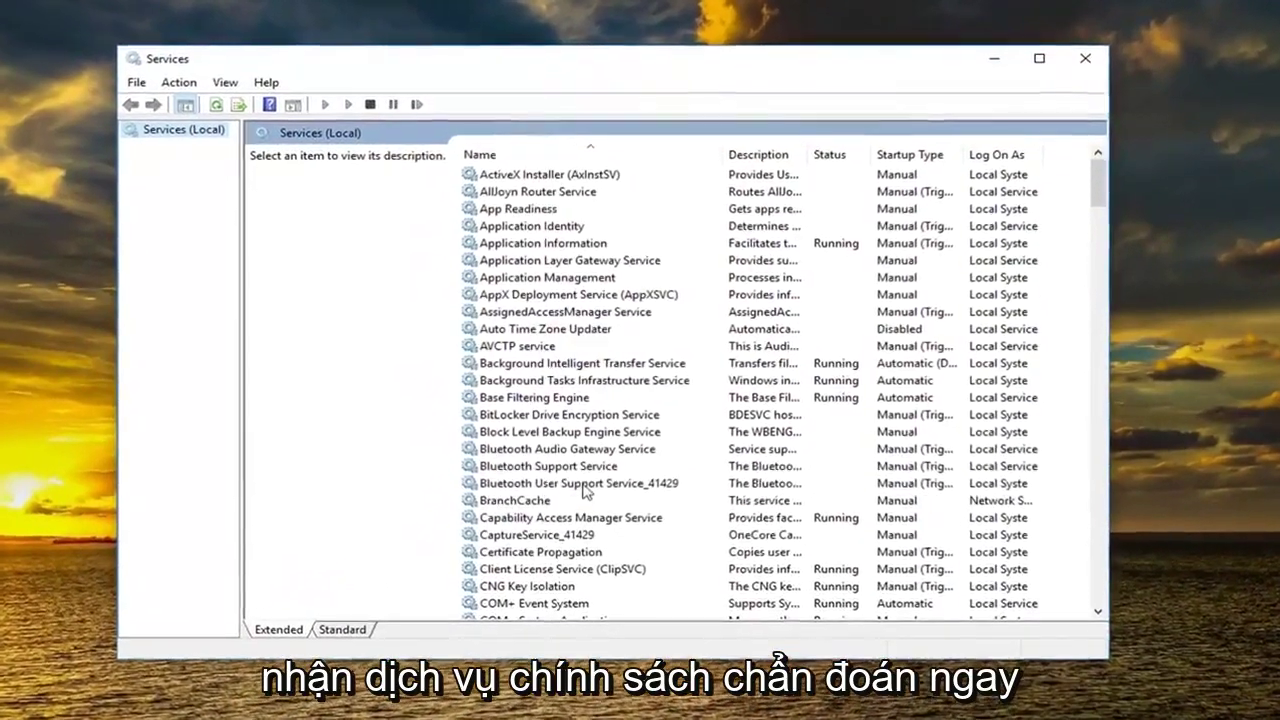
Set the Diagnostic Policy Service startup type to Automatic, then apply and confirm
click(585, 484)
scroll(572, 515, down, 9)
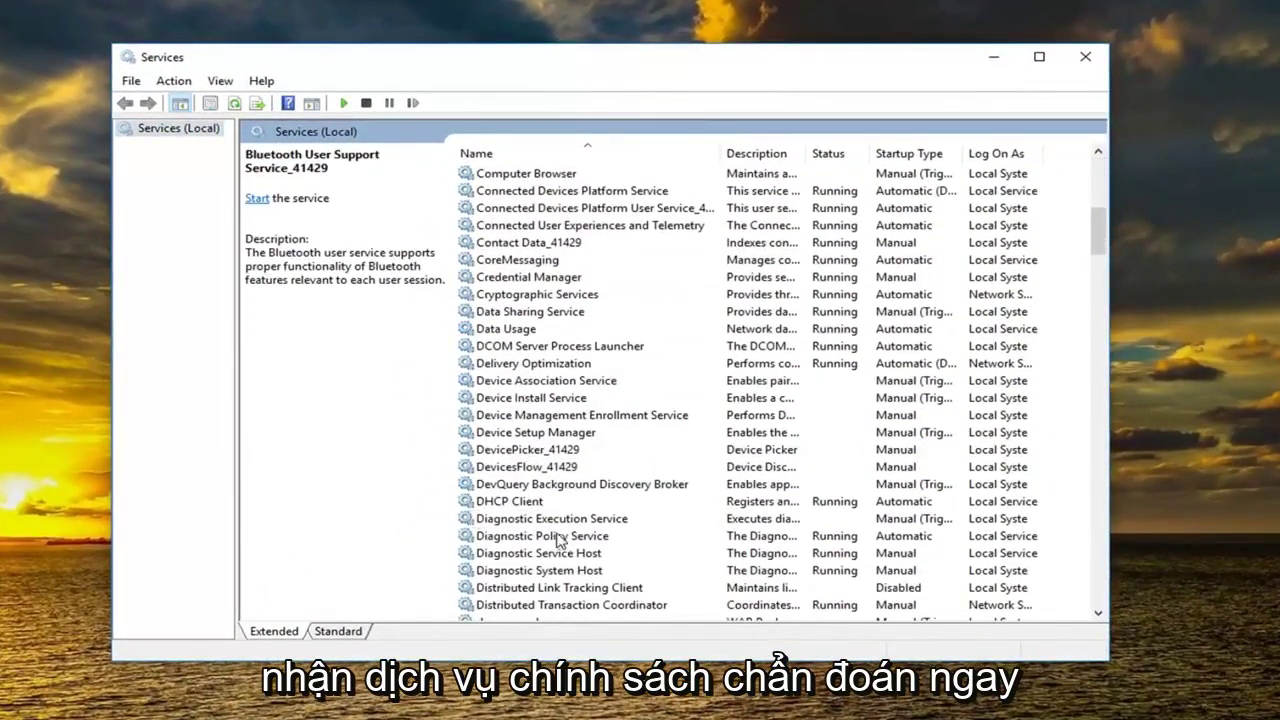
click(558, 538)
double_click(556, 539)
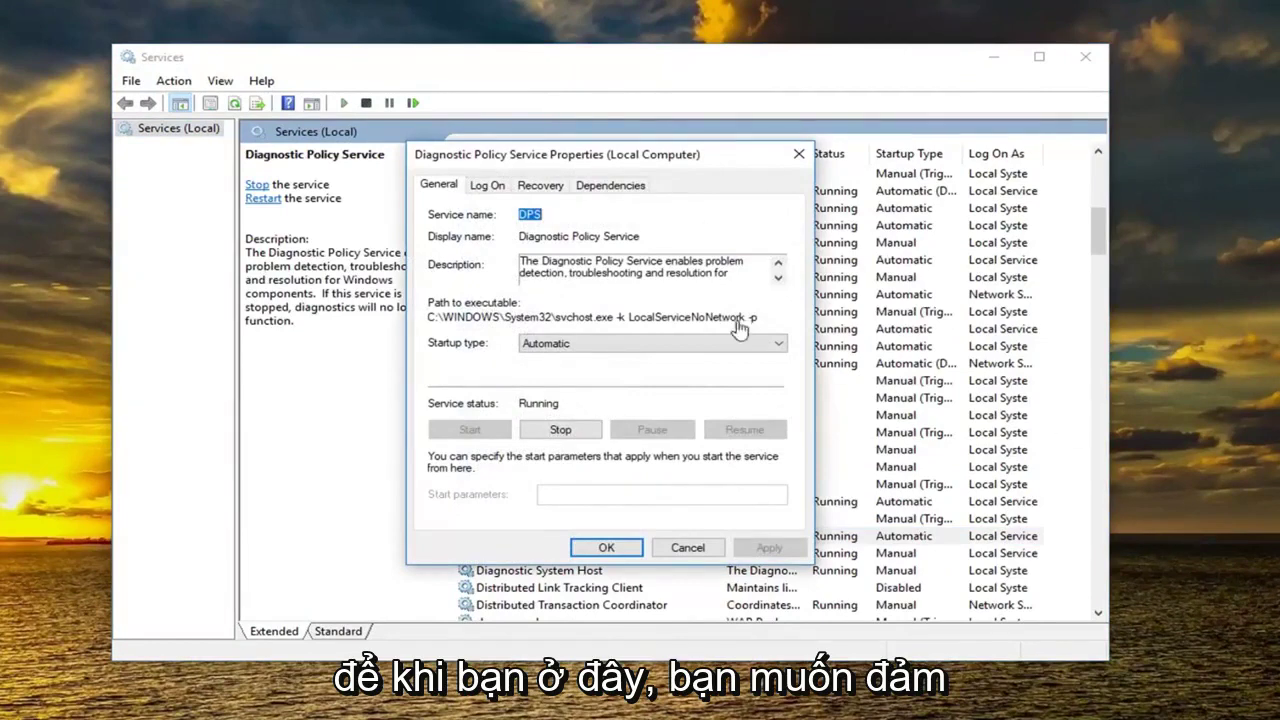
click(576, 346)
click(527, 372)
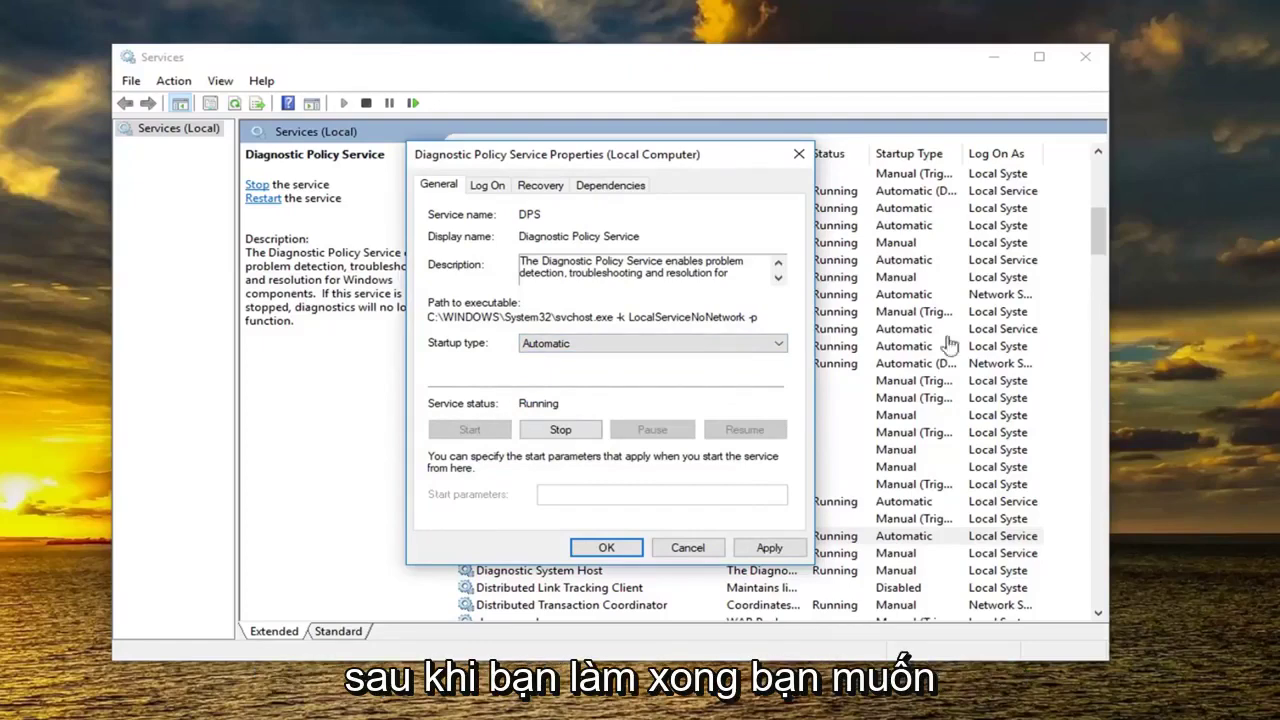
click(772, 549)
click(604, 549)
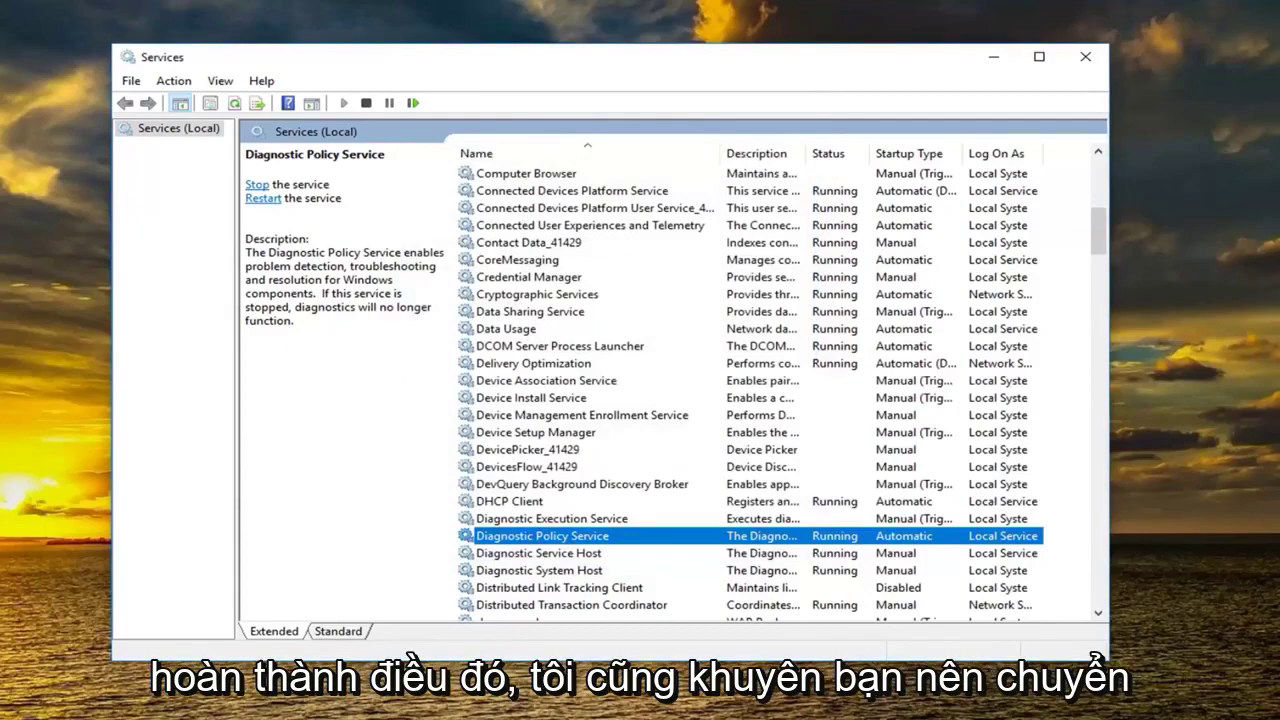
Close Services and run Command Prompt as administrator from a 'cmd' search, approving UAC
click(1085, 57)
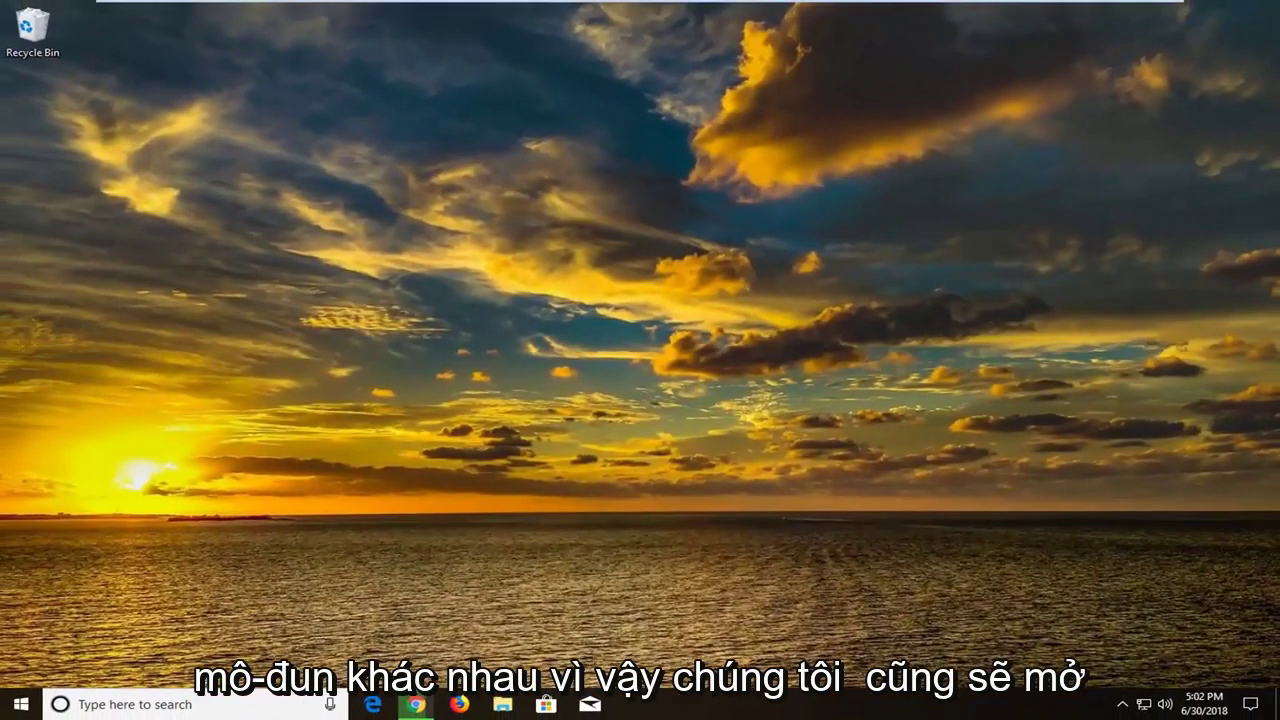
click(23, 703)
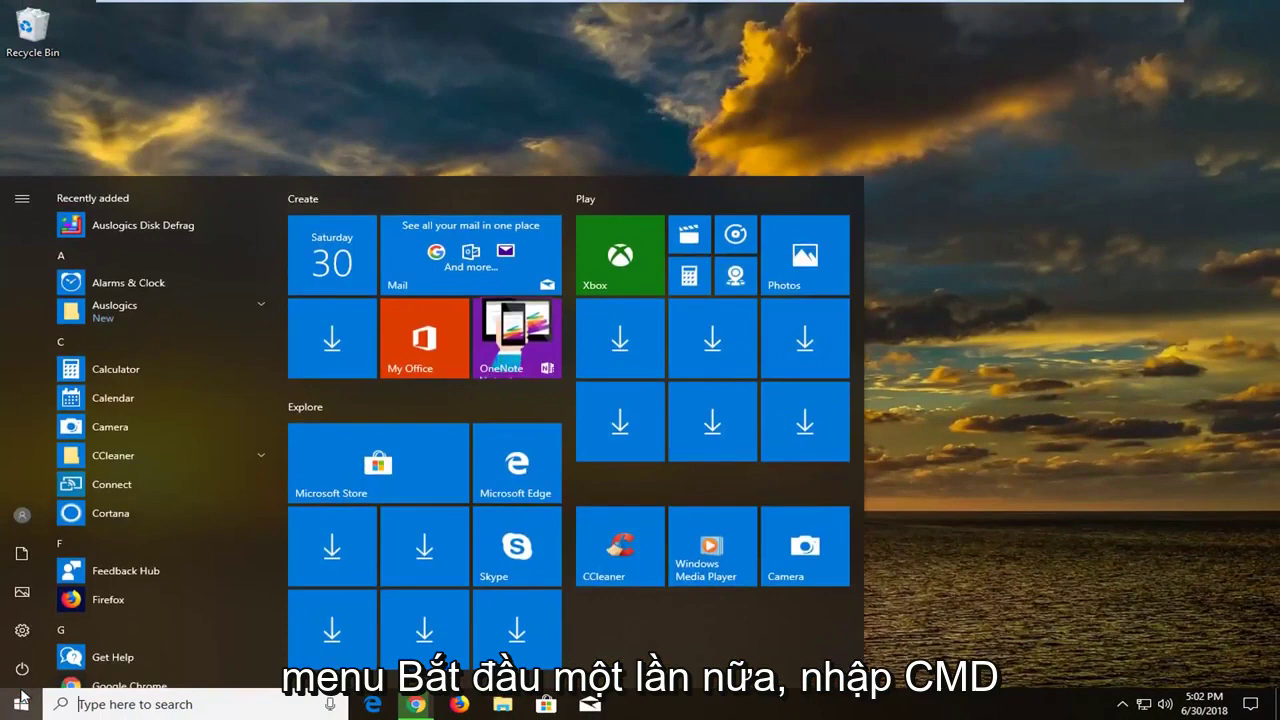
text(cmd)
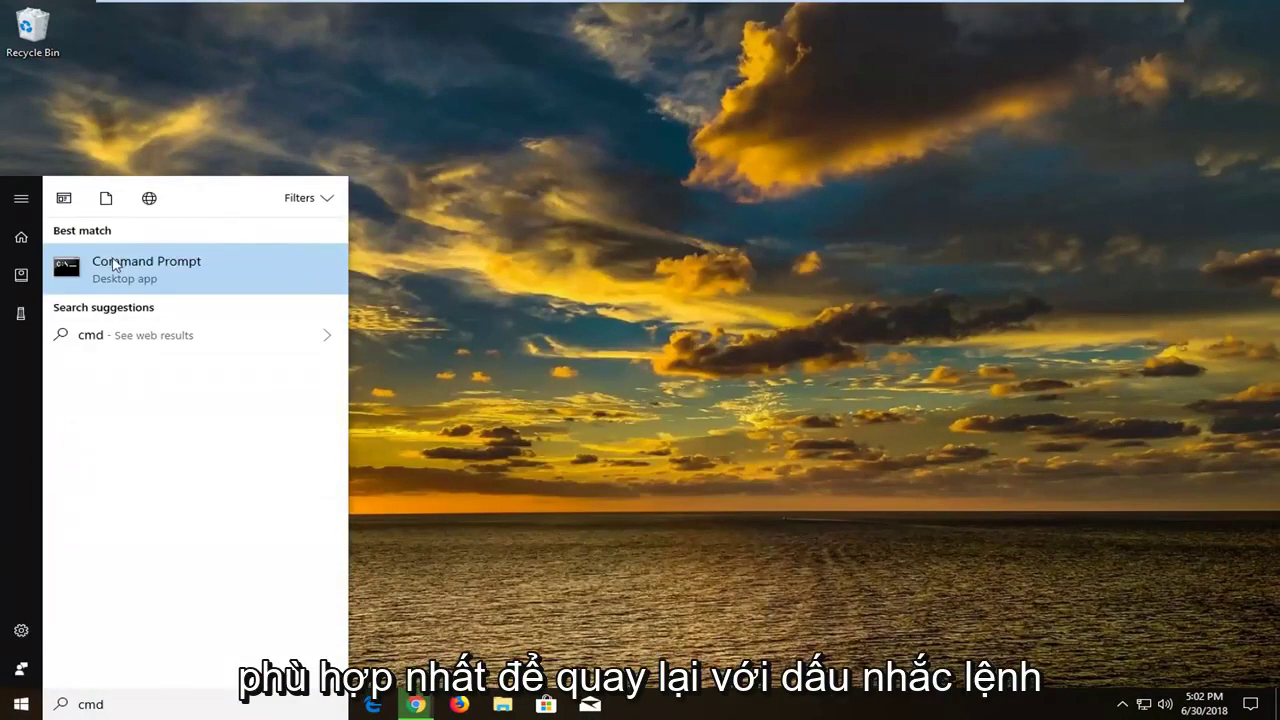
right_click(115, 268)
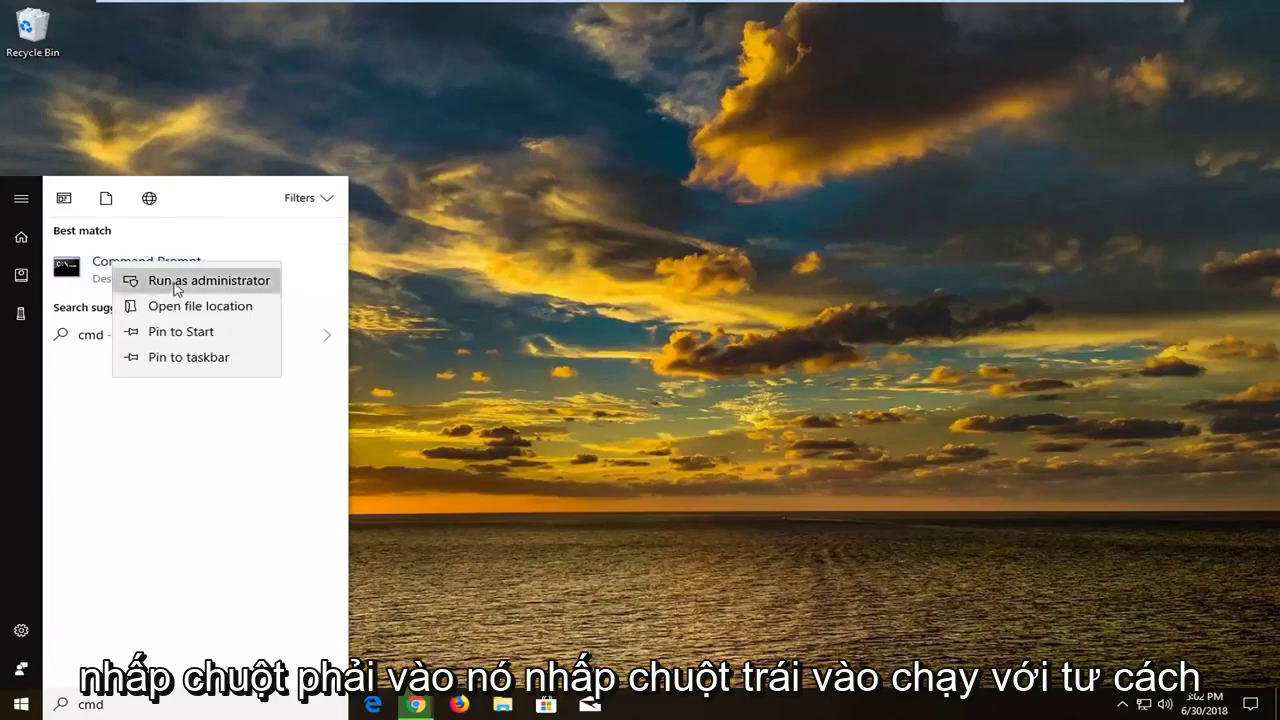
click(130, 280)
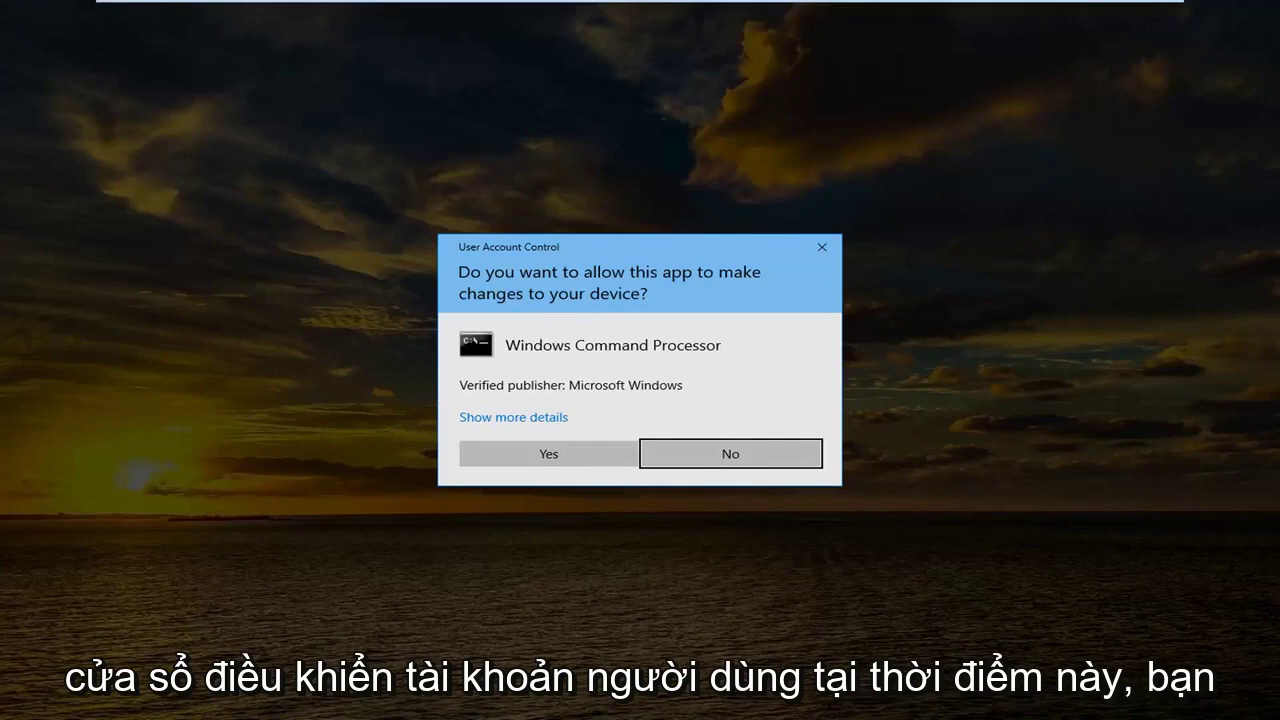
click(549, 453)
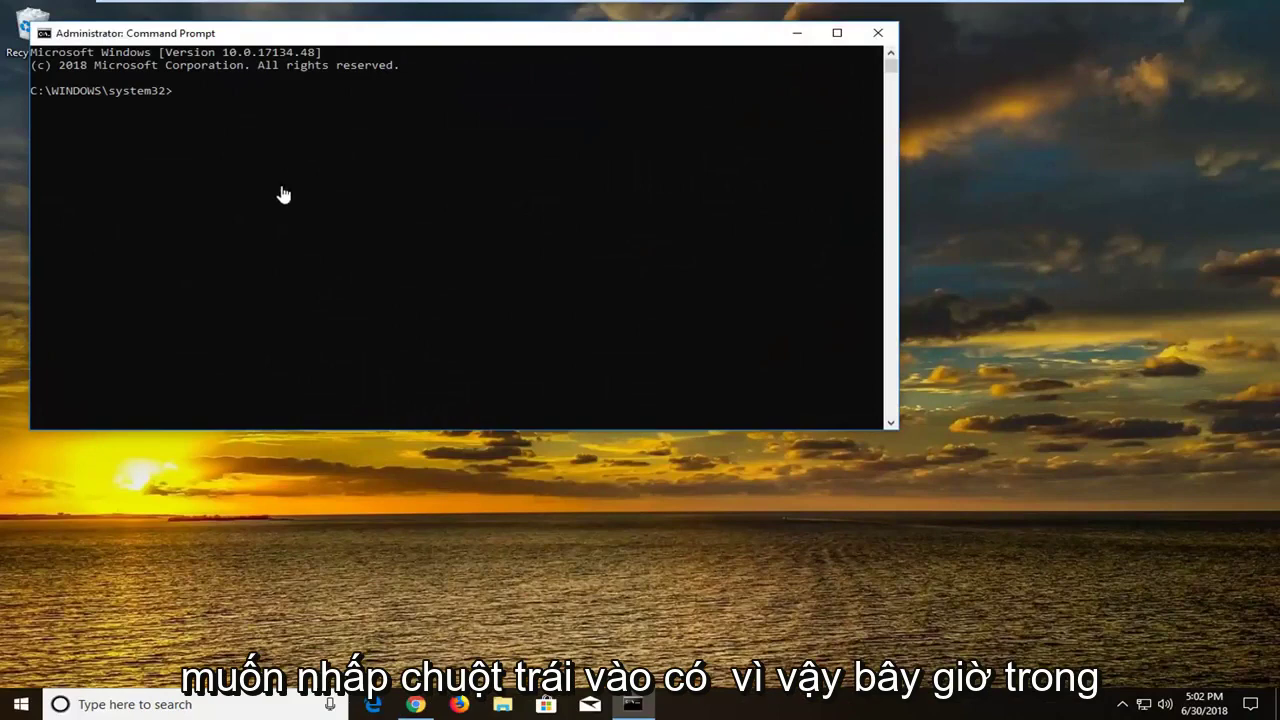
Paste and run 'net localgroup Administrators /add networkservice' in the Command Prompt
drag(362, 40, 447, 135)
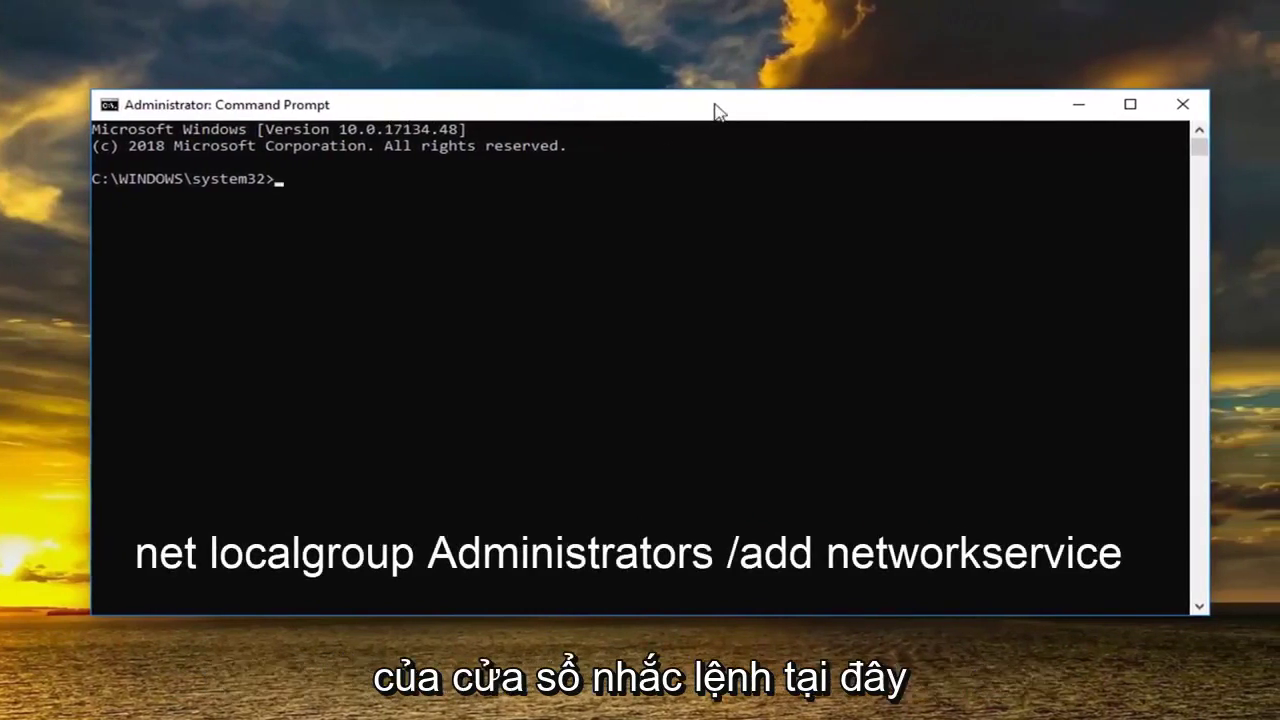
right_click(709, 112)
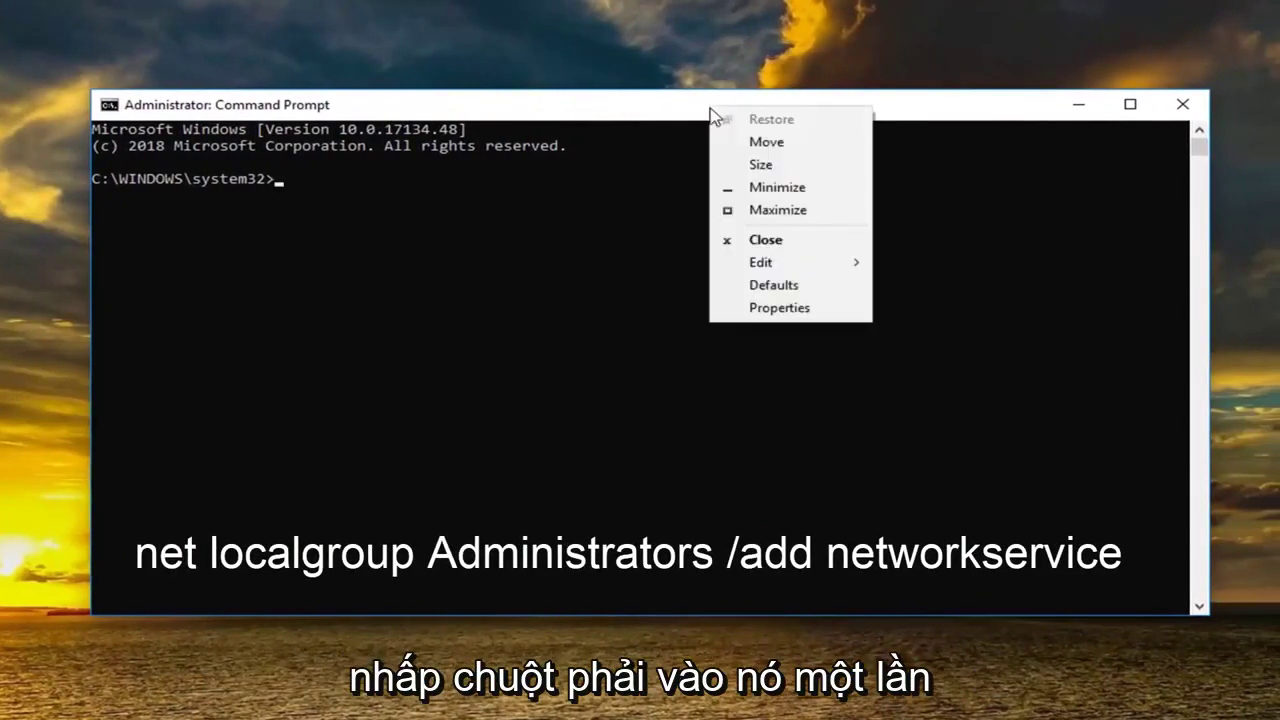
click(756, 268)
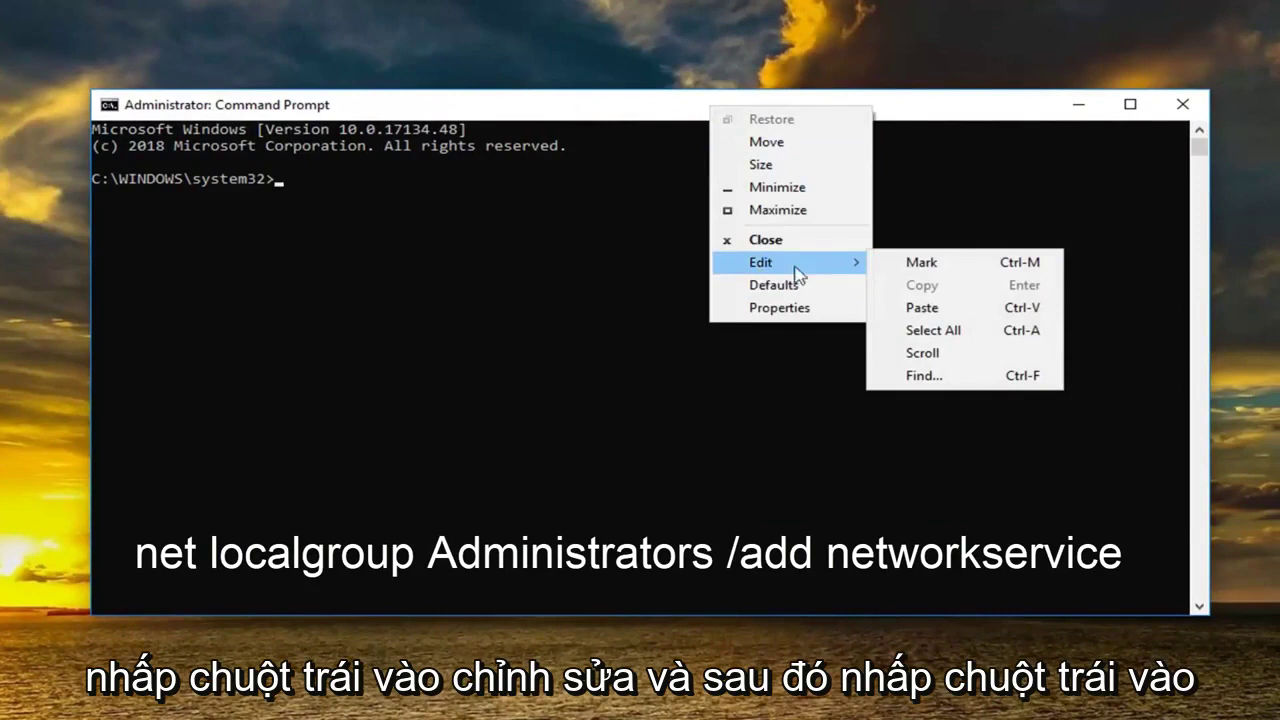
click(885, 306)
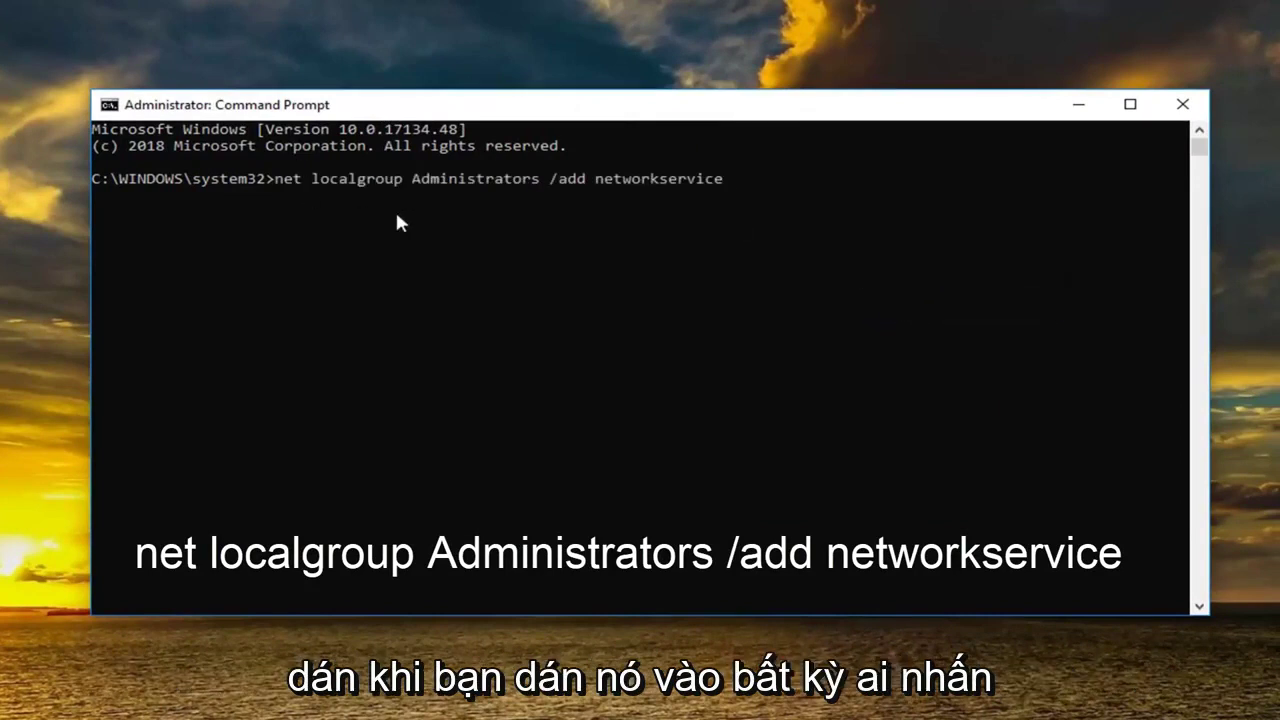
key(Return)
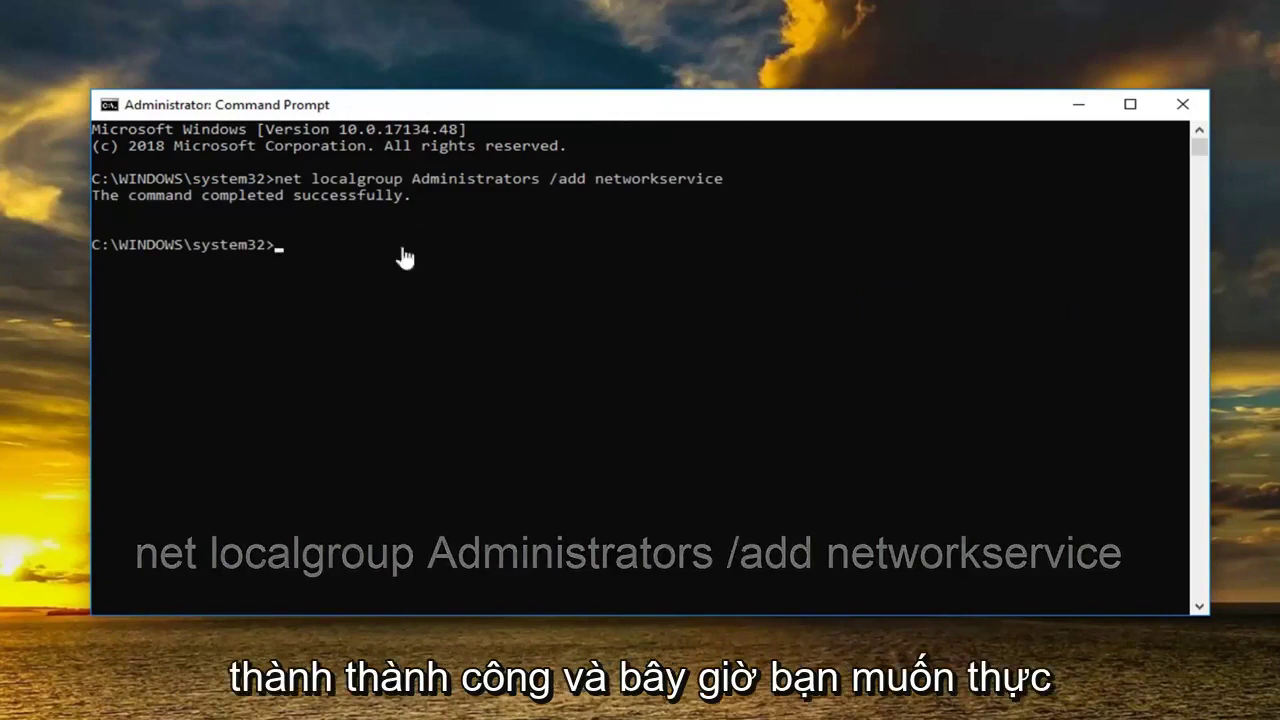
Paste and run 'net localgroup Administrators /add localservice' in the Command Prompt
right_click(676, 110)
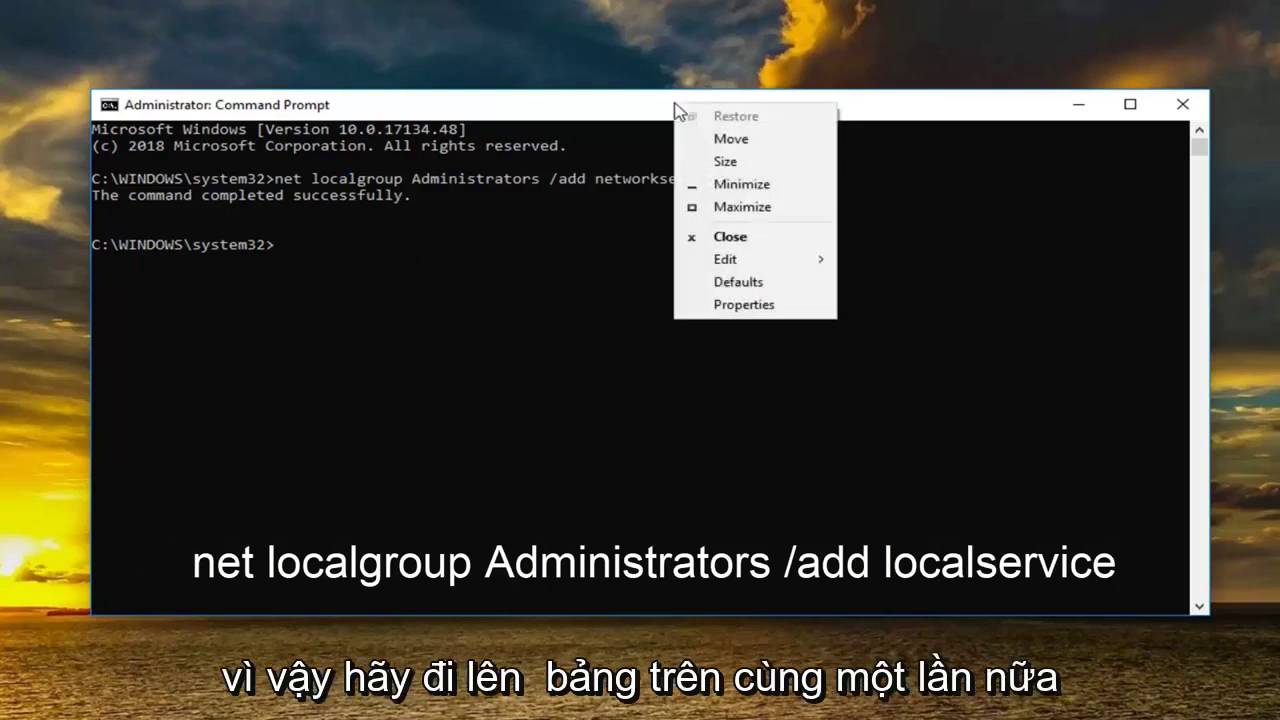
mouse_move(725, 259)
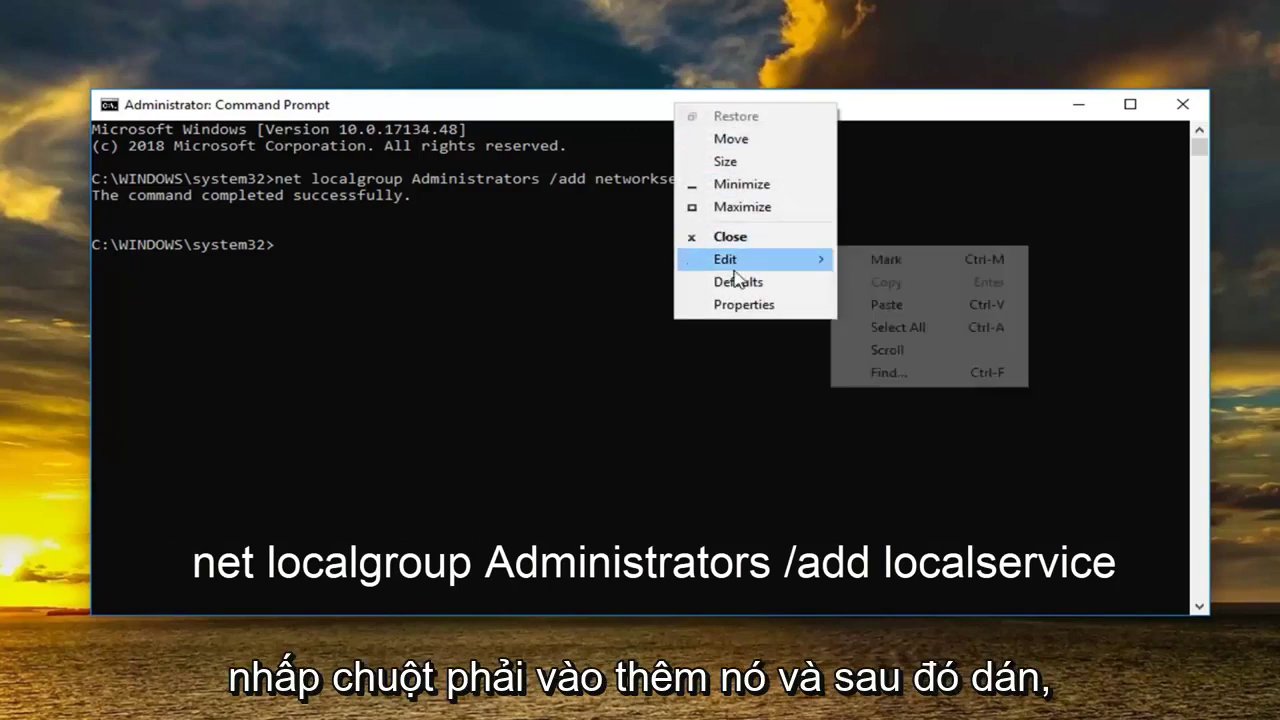
click(901, 312)
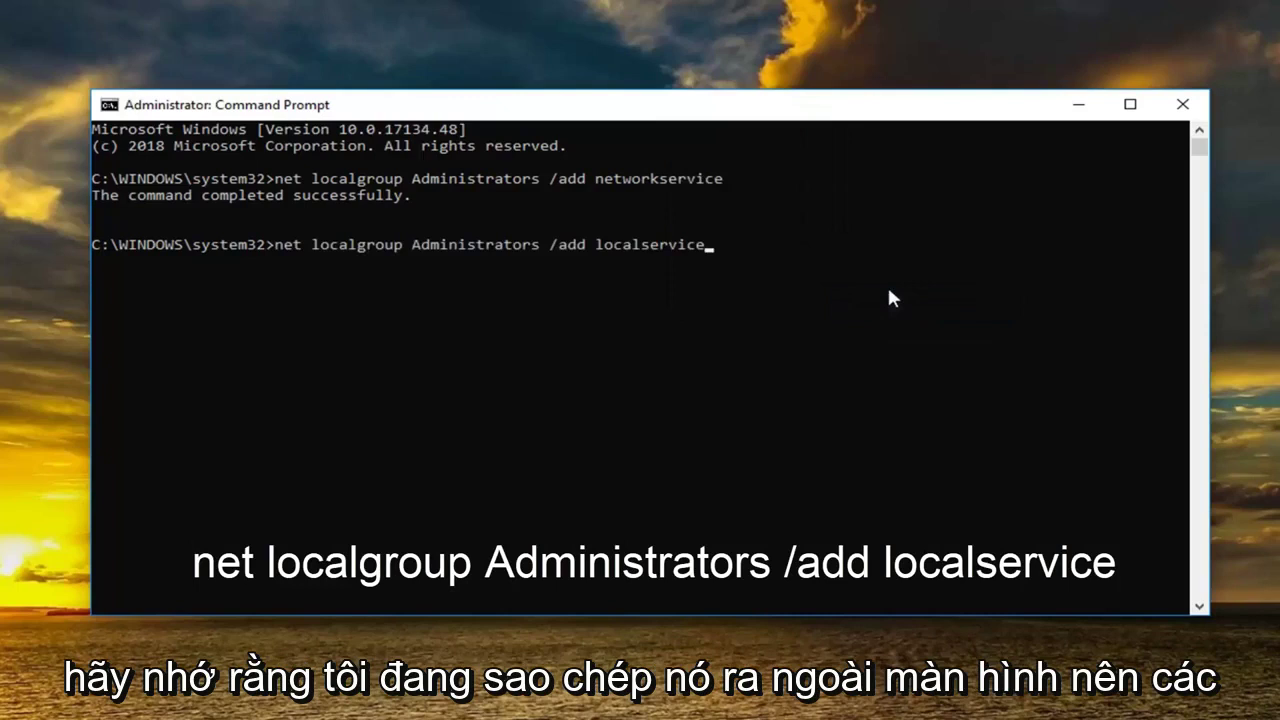
key(Return)
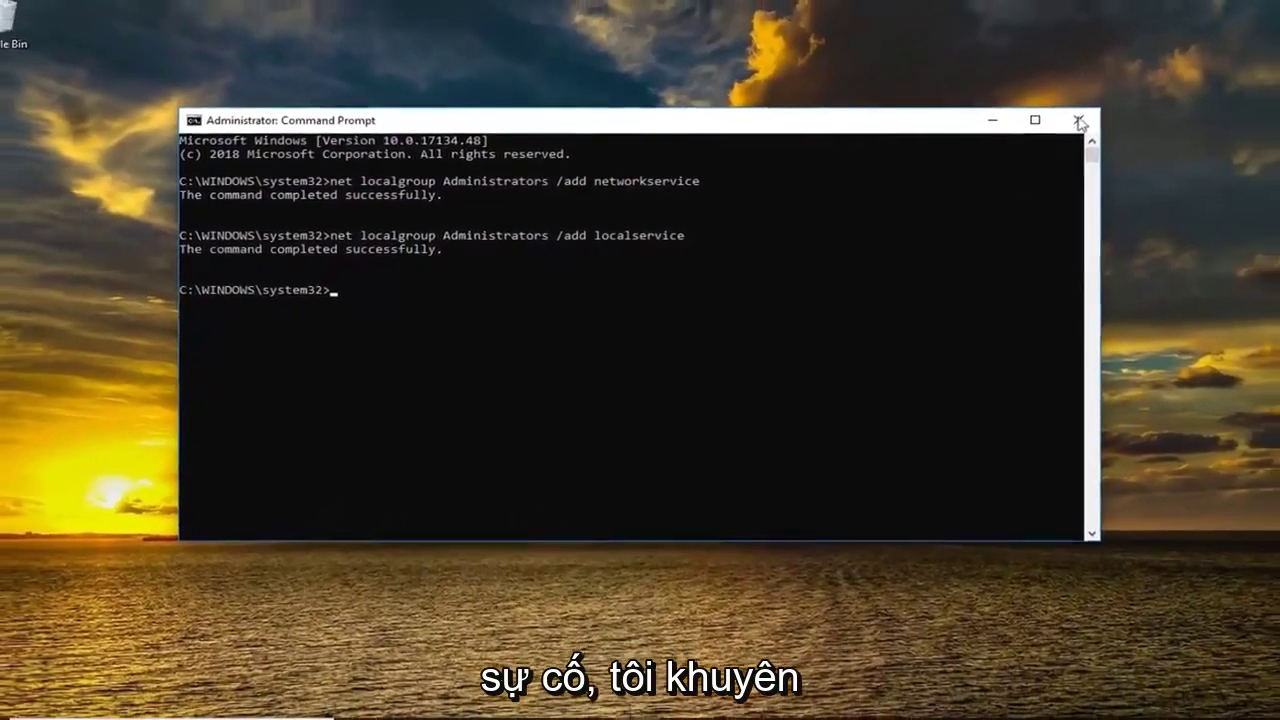
Close Command Prompt and launch Device Manager from a 'device manager' Start search
click(1106, 118)
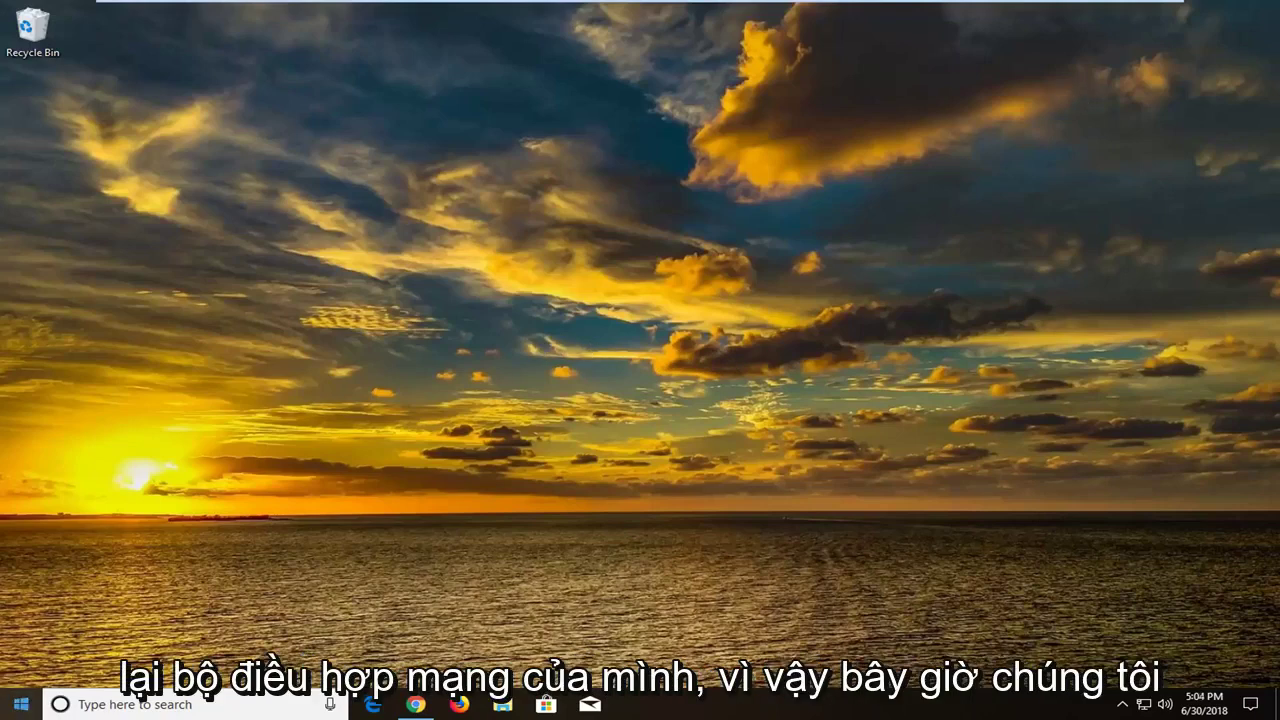
click(22, 705)
text(device manager)
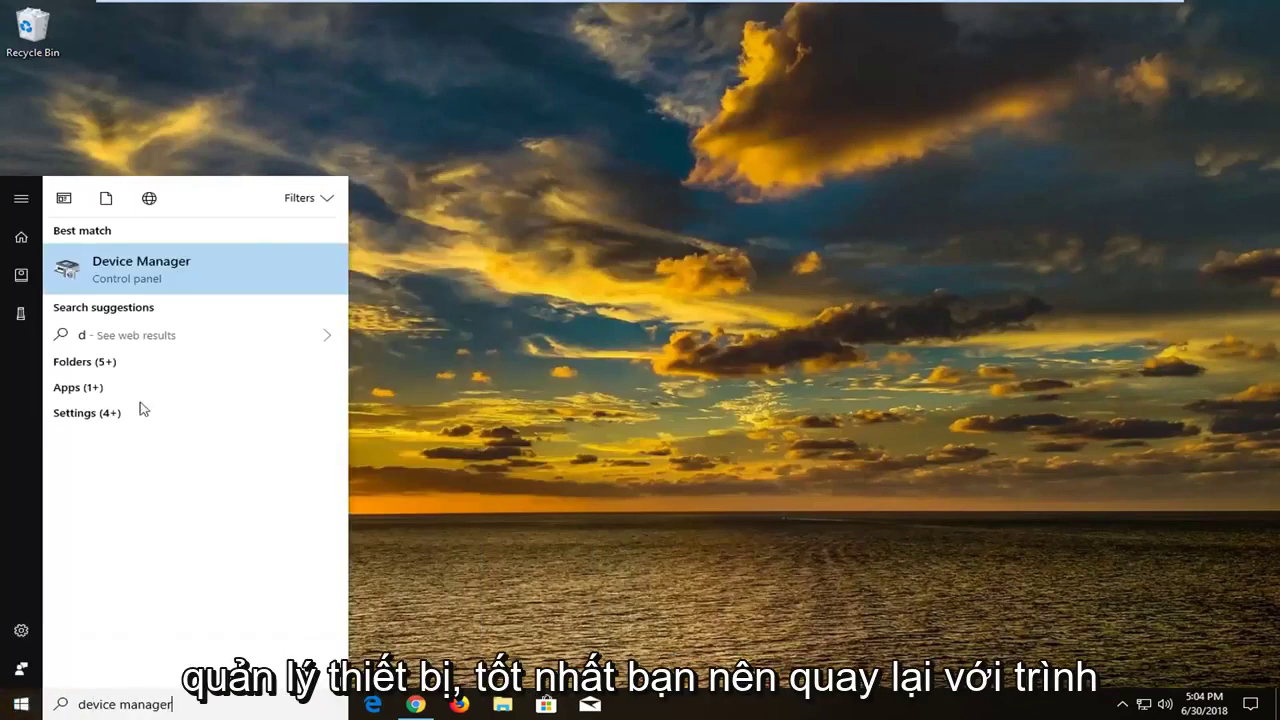
click(176, 281)
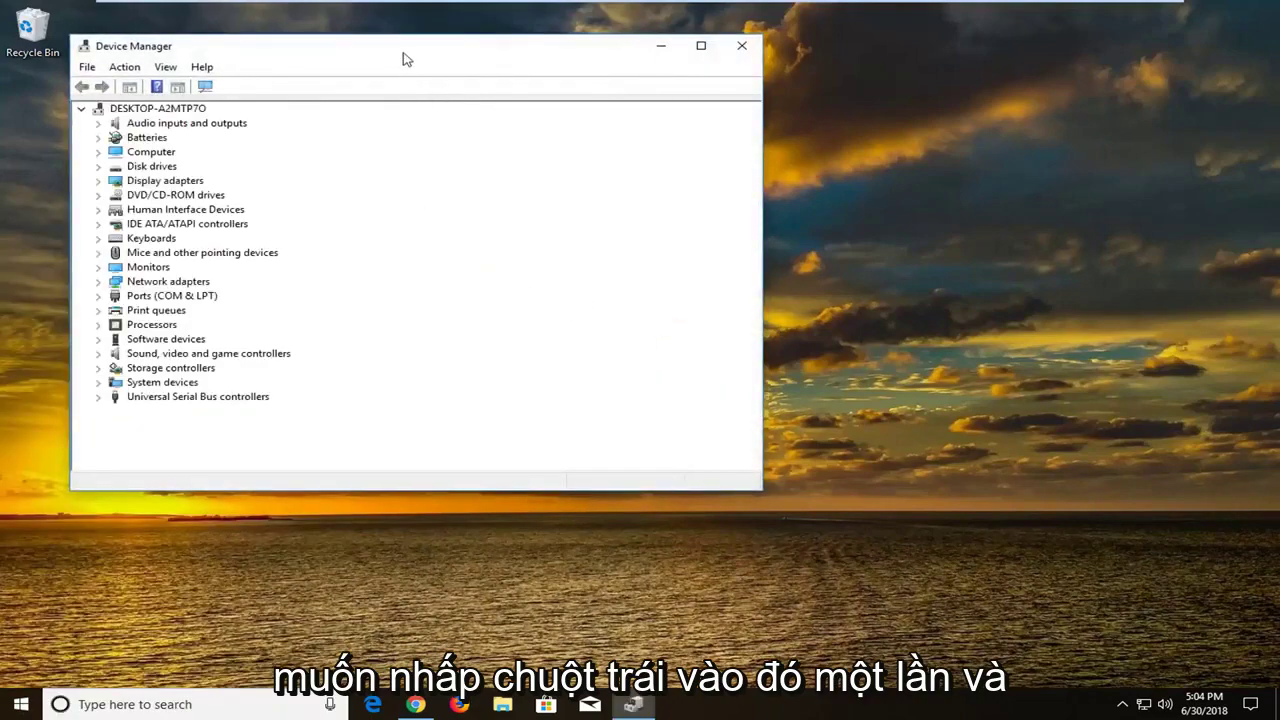
Uninstall the Intel(R) 82574L Gigabit Network Connection under Network adapters, then close Device Manager
drag(403, 57, 615, 103)
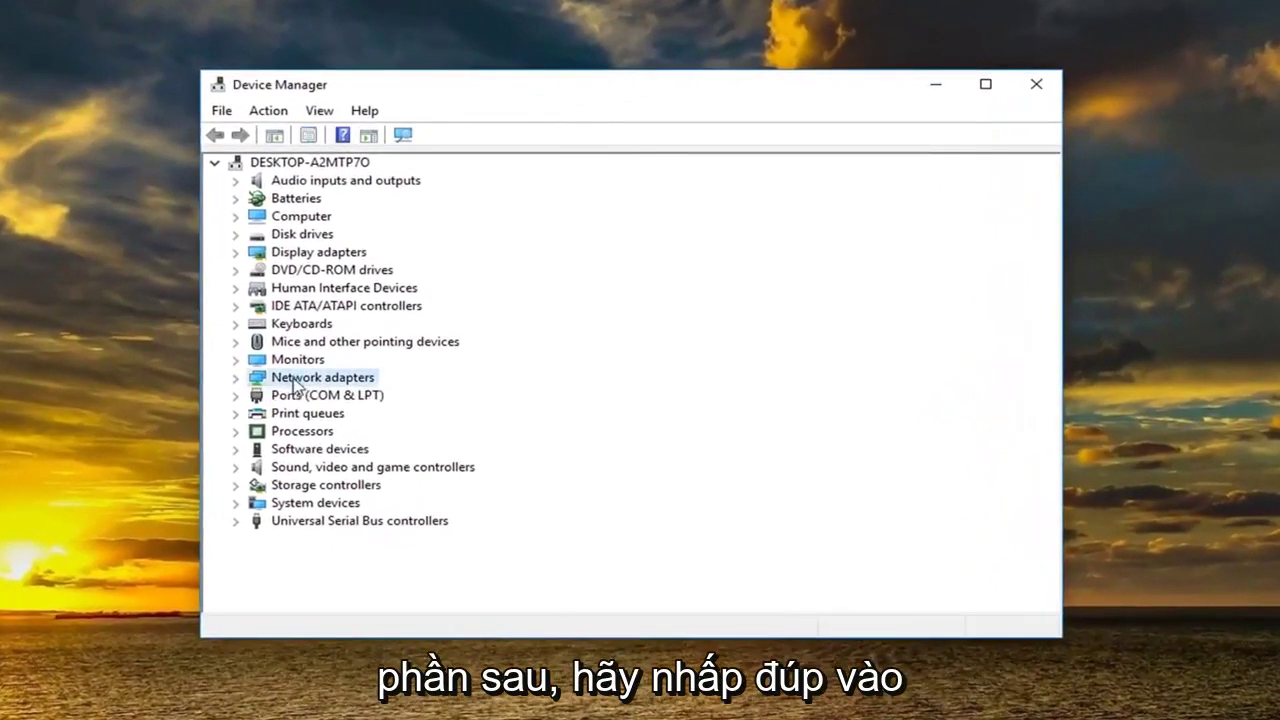
double_click(297, 385)
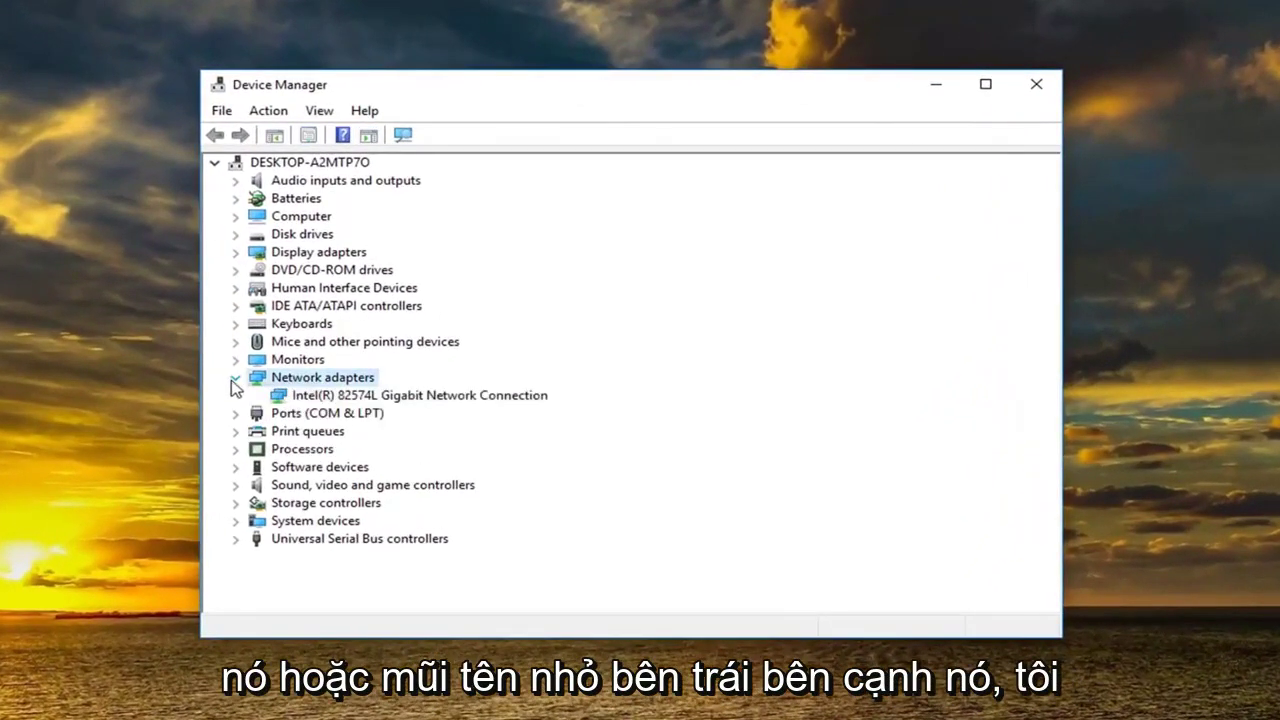
right_click(341, 399)
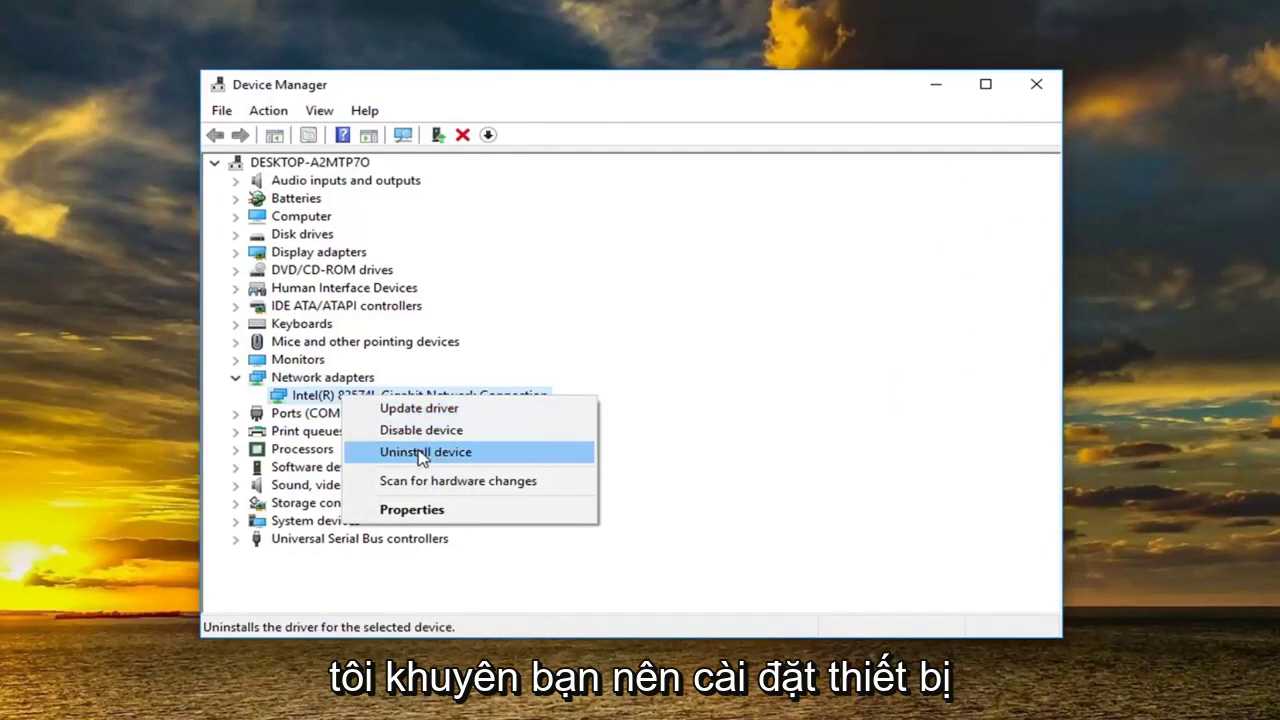
click(425, 452)
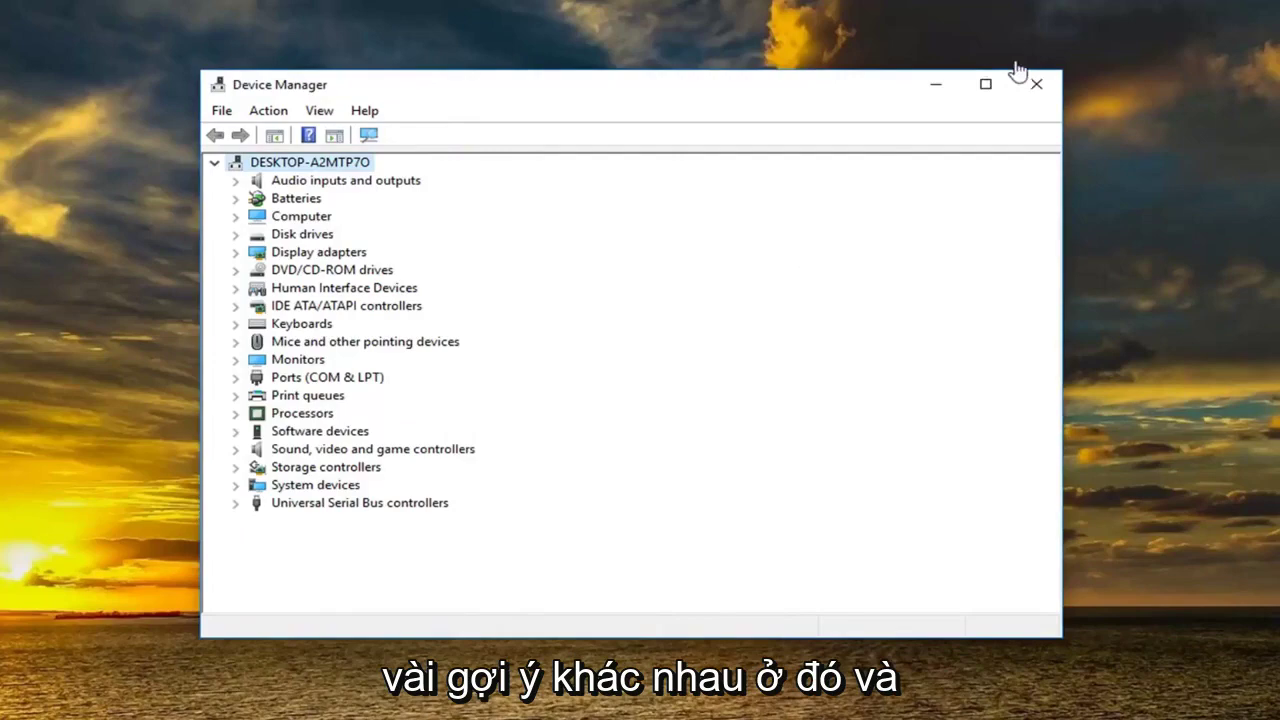
click(1036, 84)
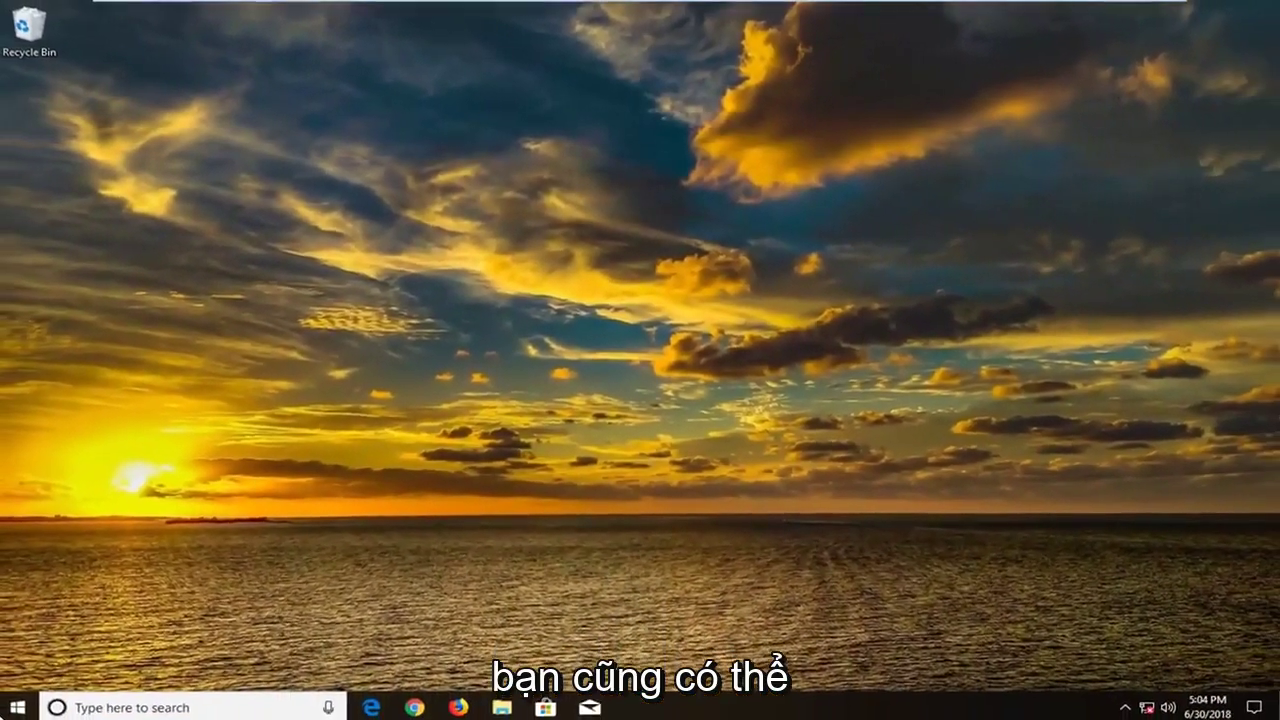
Start 'Identify and repair network problems' from a 'network troublesh' search, then cancel the diagnostics
click(18, 707)
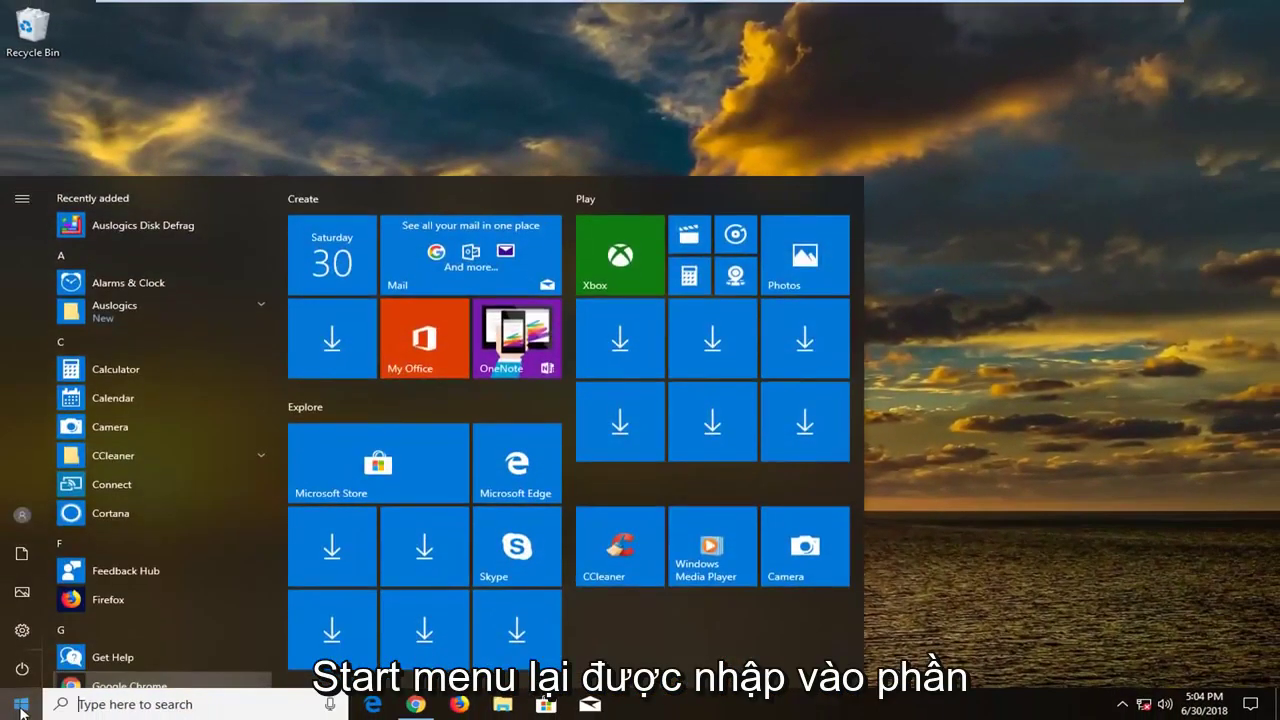
text(n)
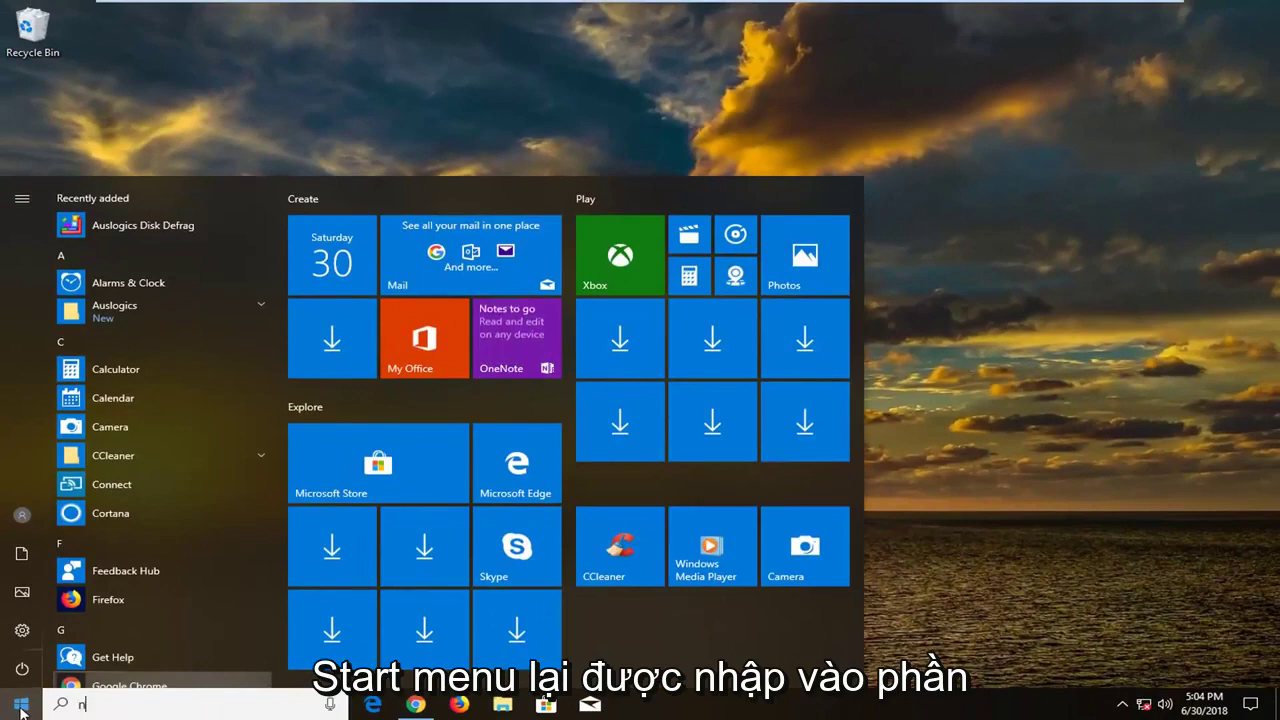
text(etwork troublesh)
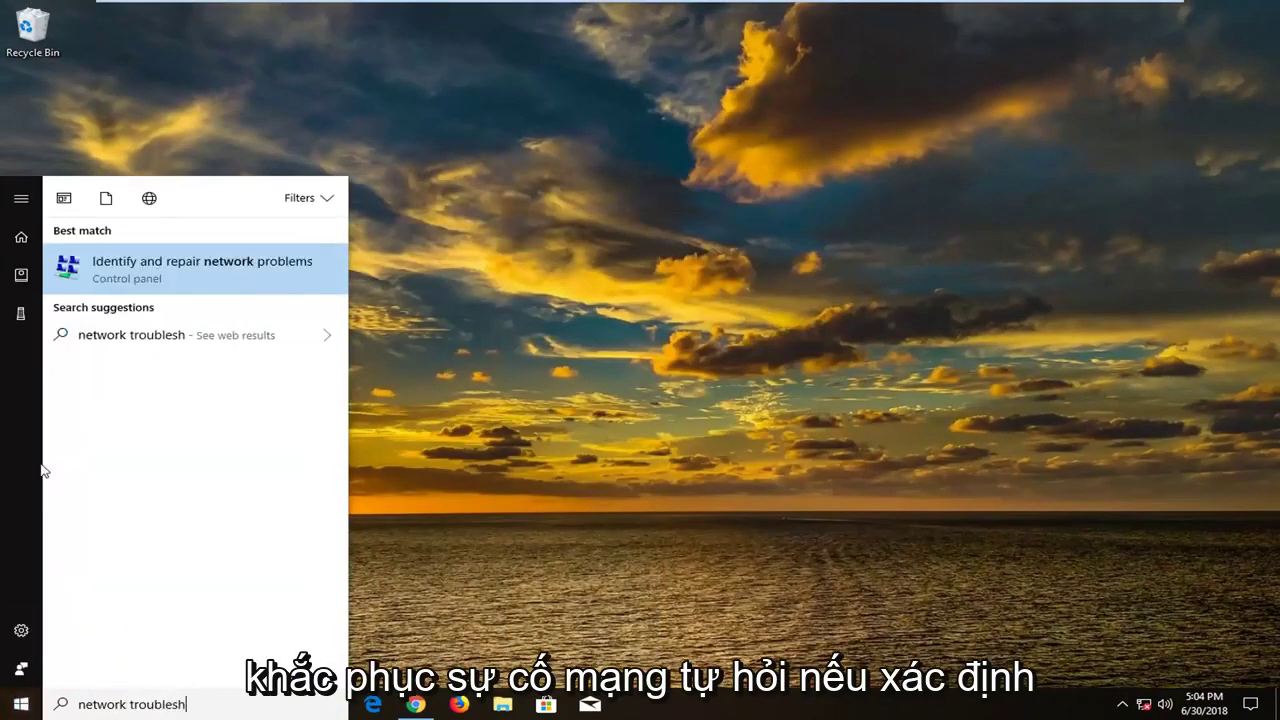
click(200, 268)
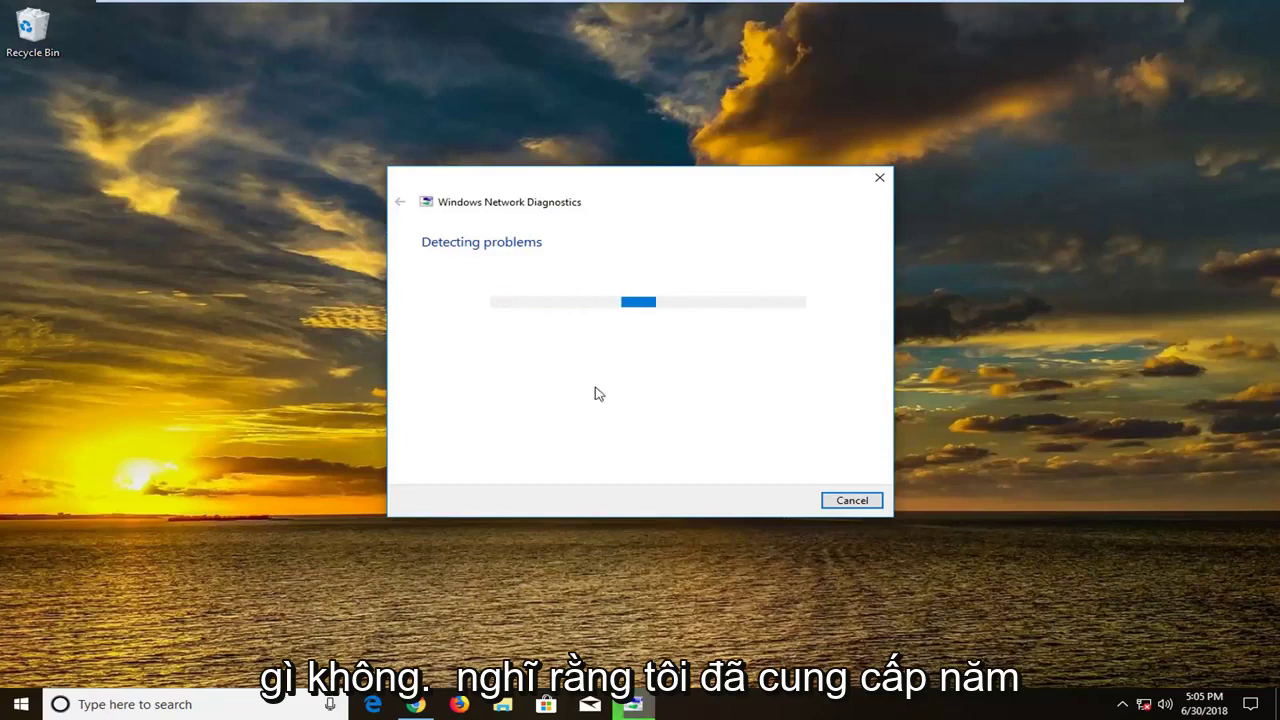
click(862, 501)
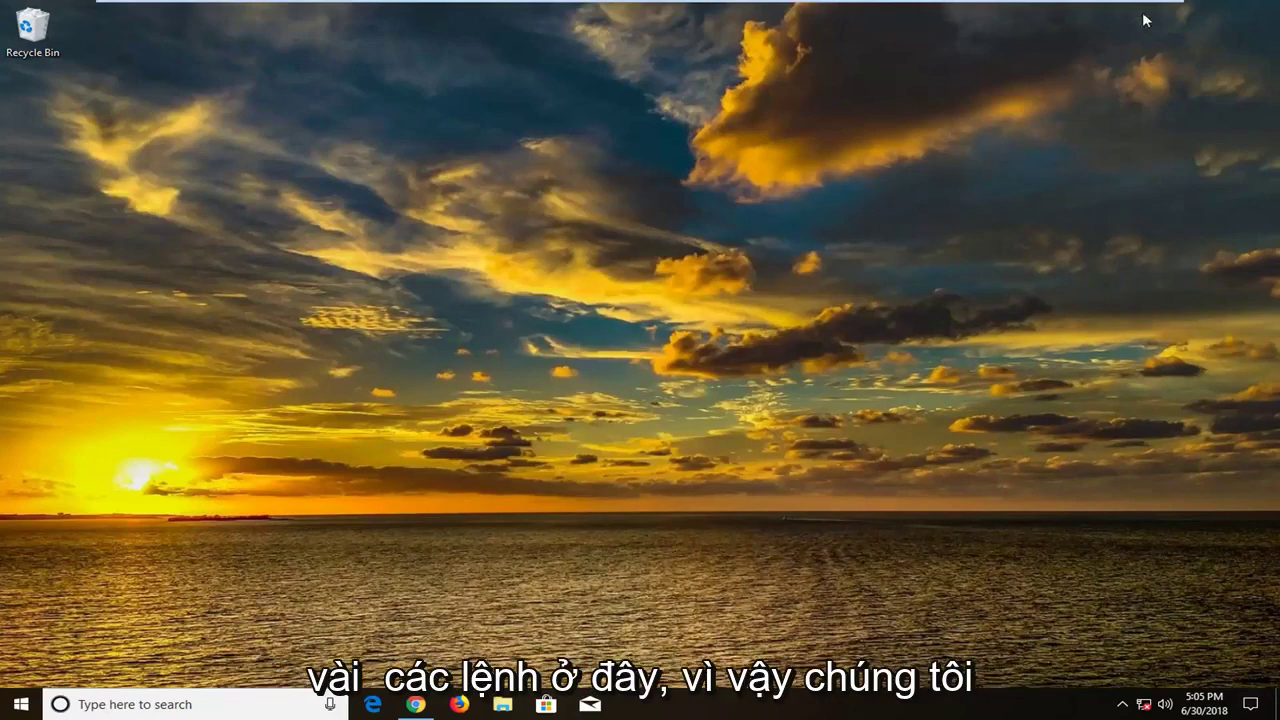
Search for 'cmd' and run Command Prompt as administrator, approving the UAC prompt
click(14, 704)
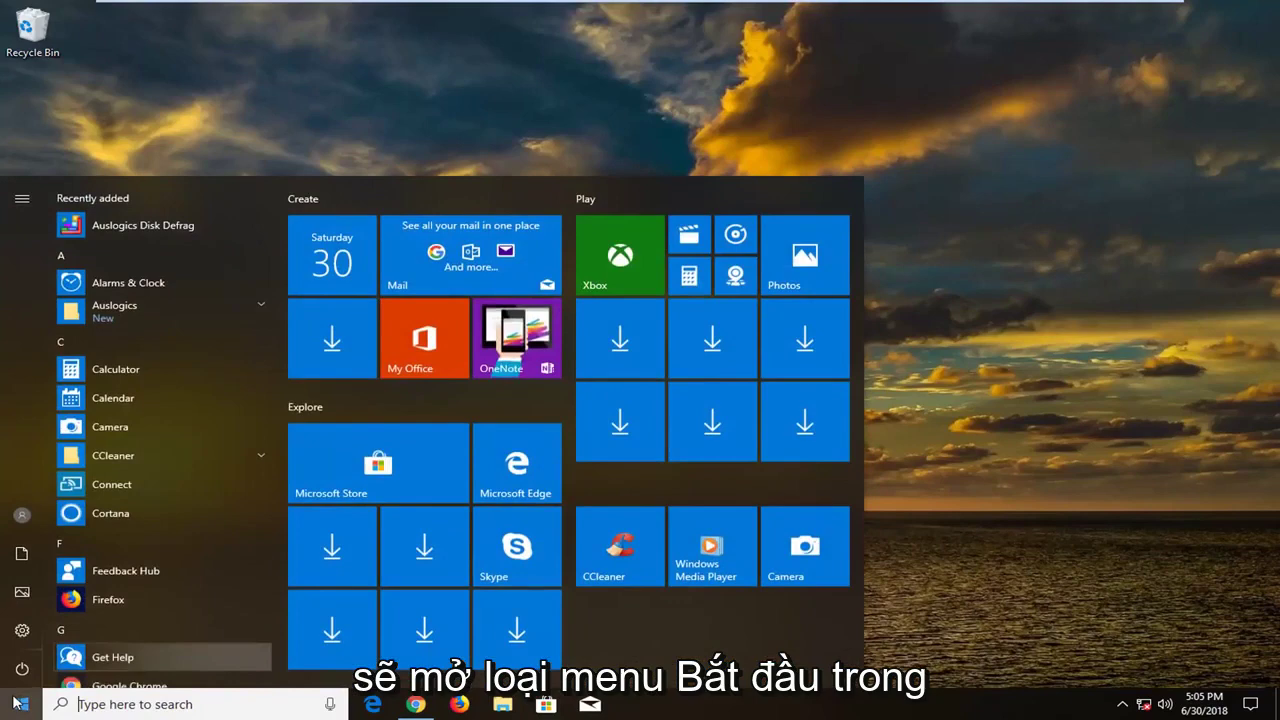
text(cmd)
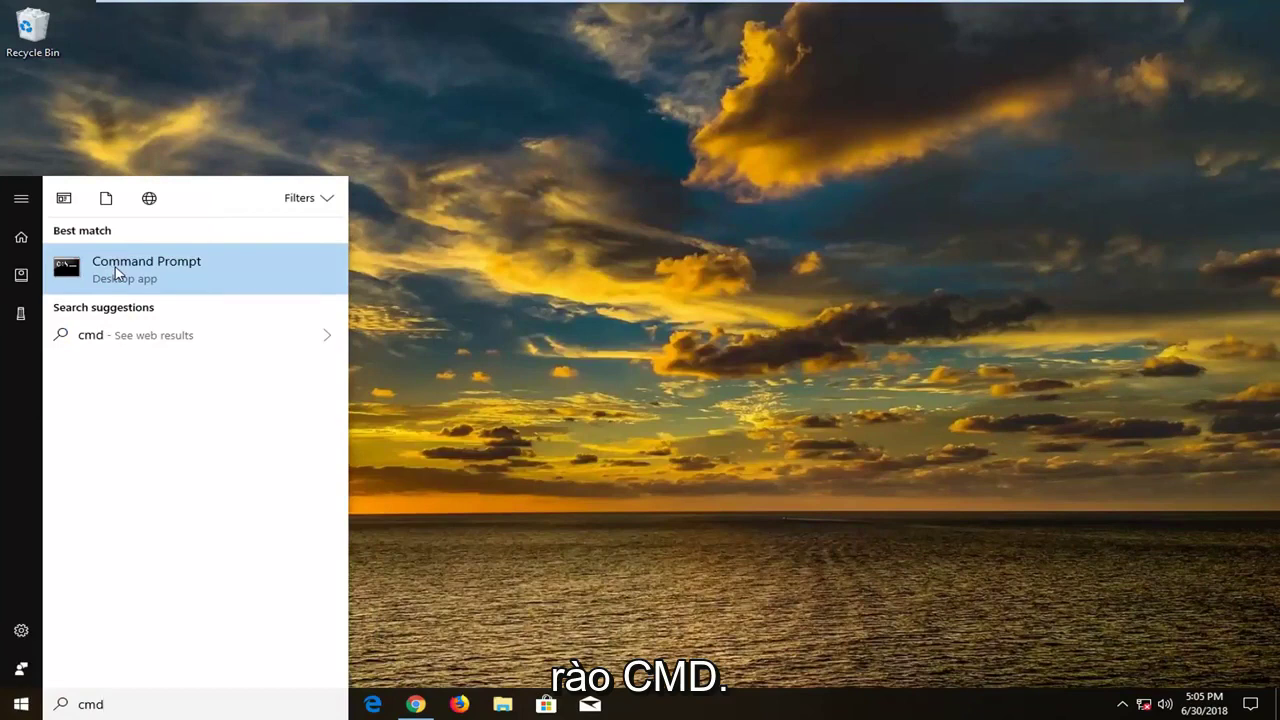
click(117, 273)
right_click(117, 273)
click(192, 287)
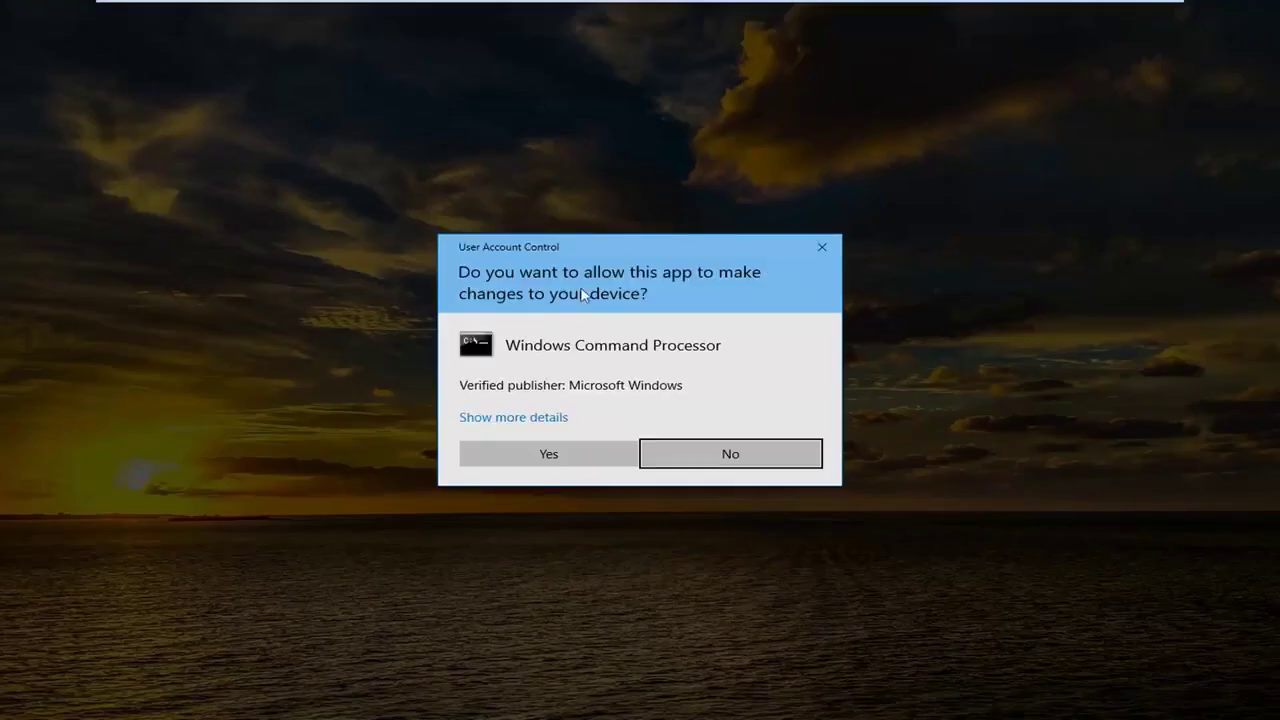
click(548, 455)
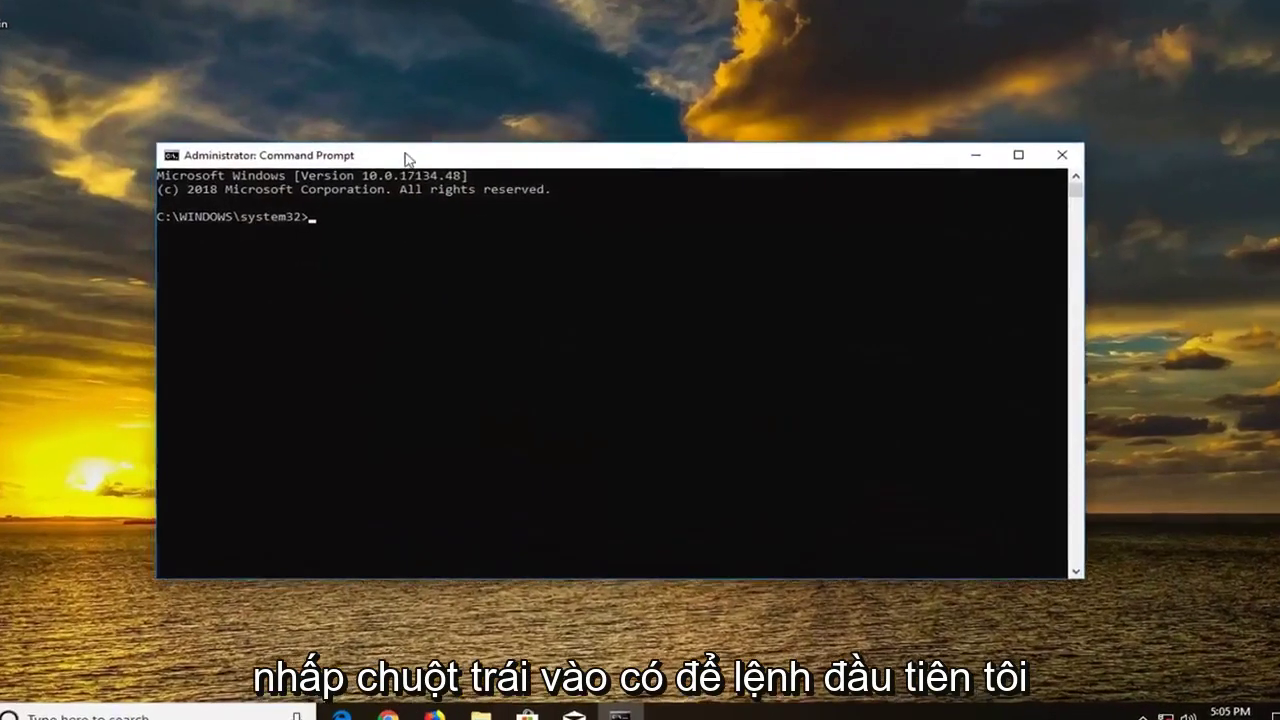
Run 'ipconfig /flushdns' and 'netsh winsock reset', then close the Command Prompt window
text(ip)
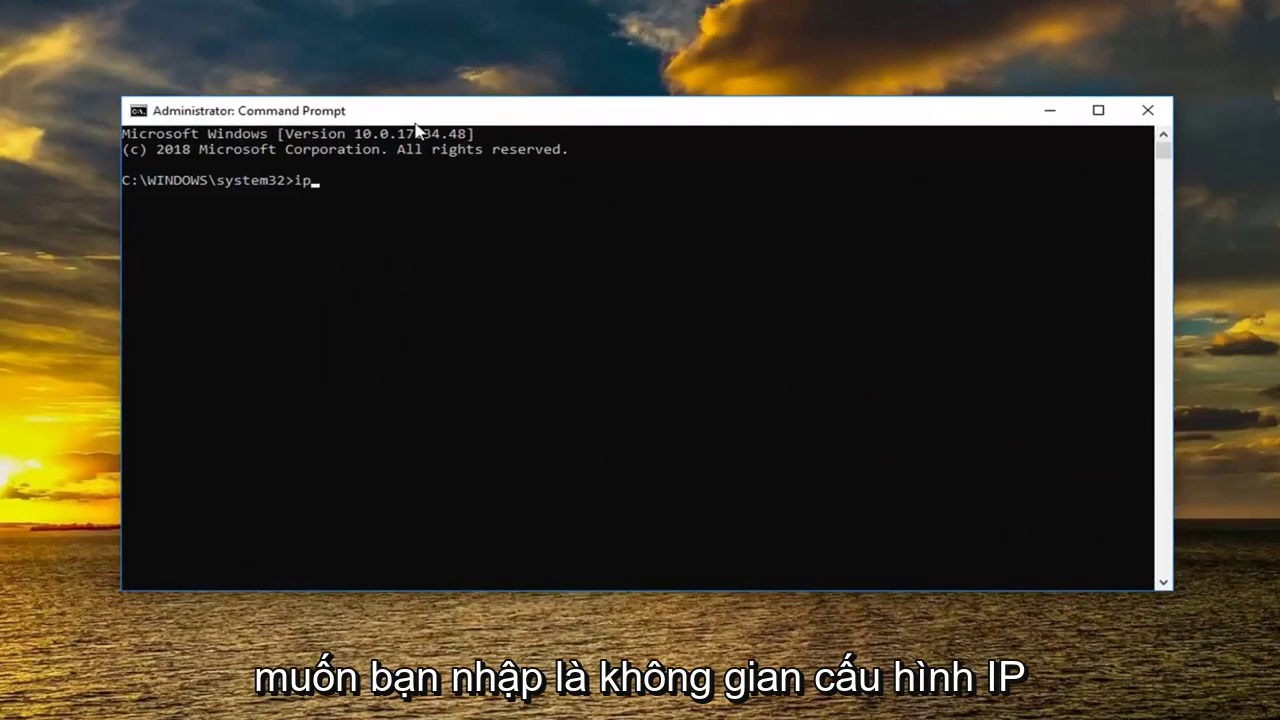
text(config)
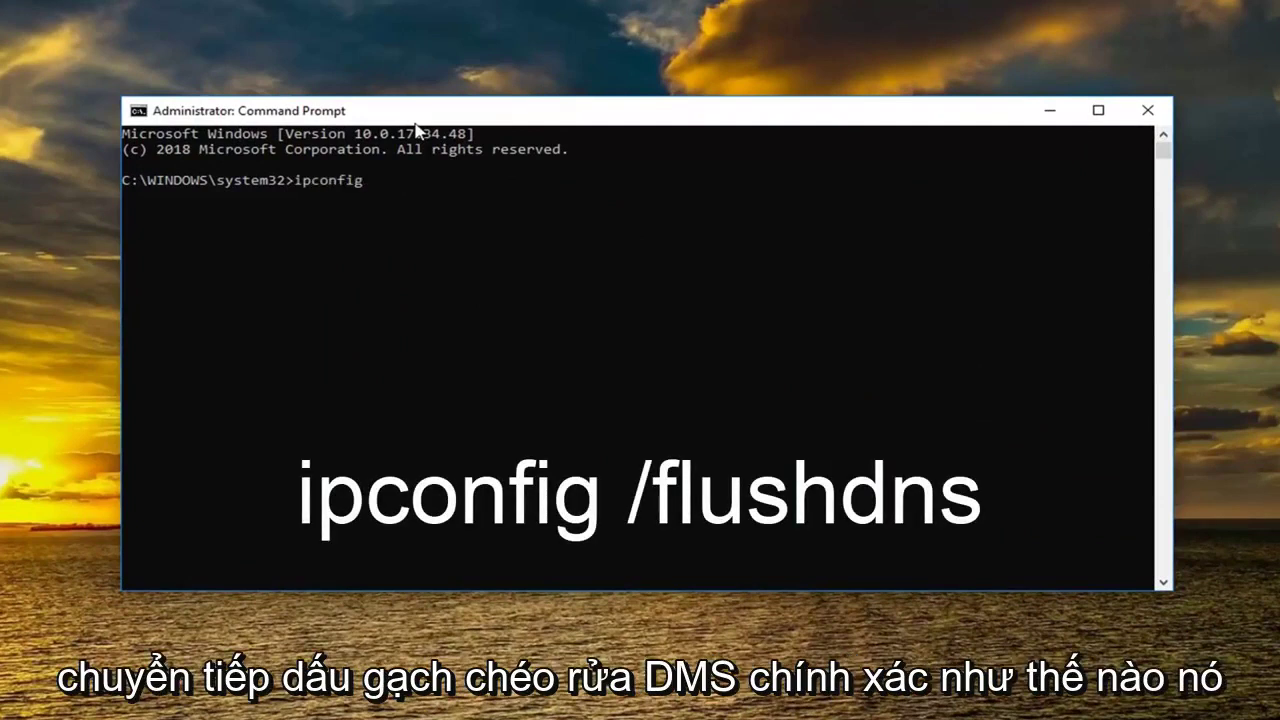
text( /flushd)
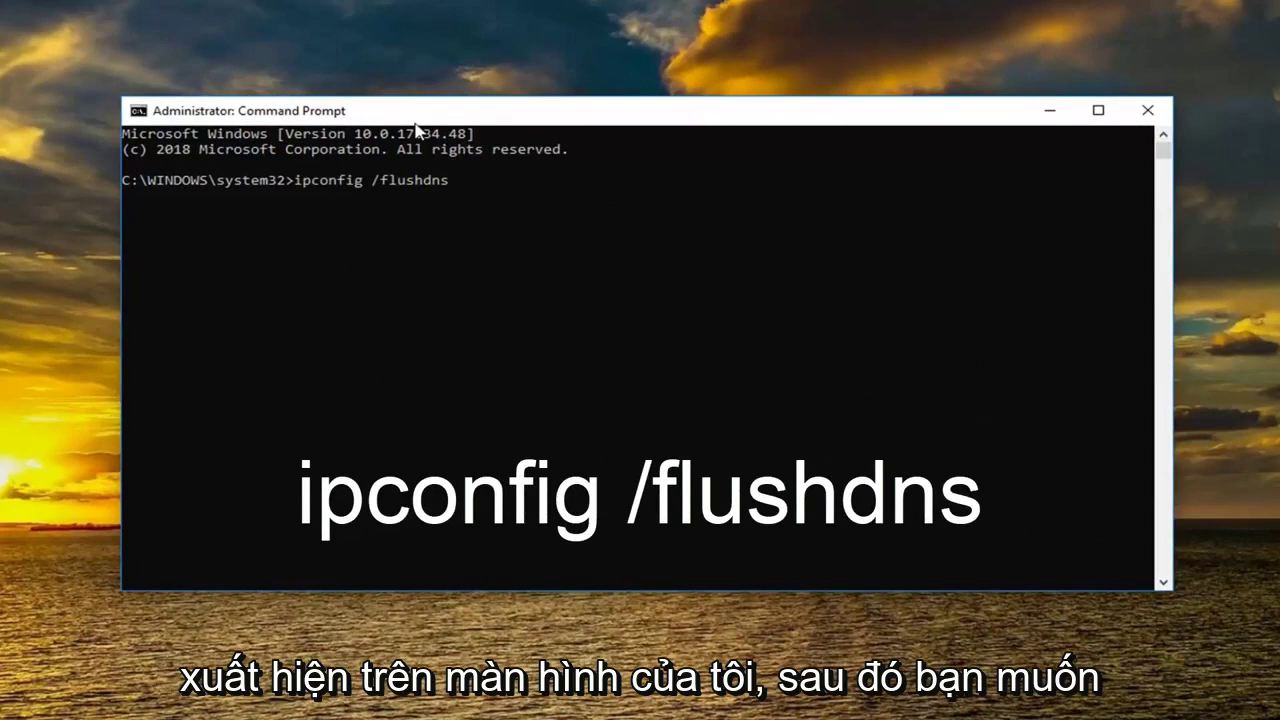
text(ns)
key(Return)
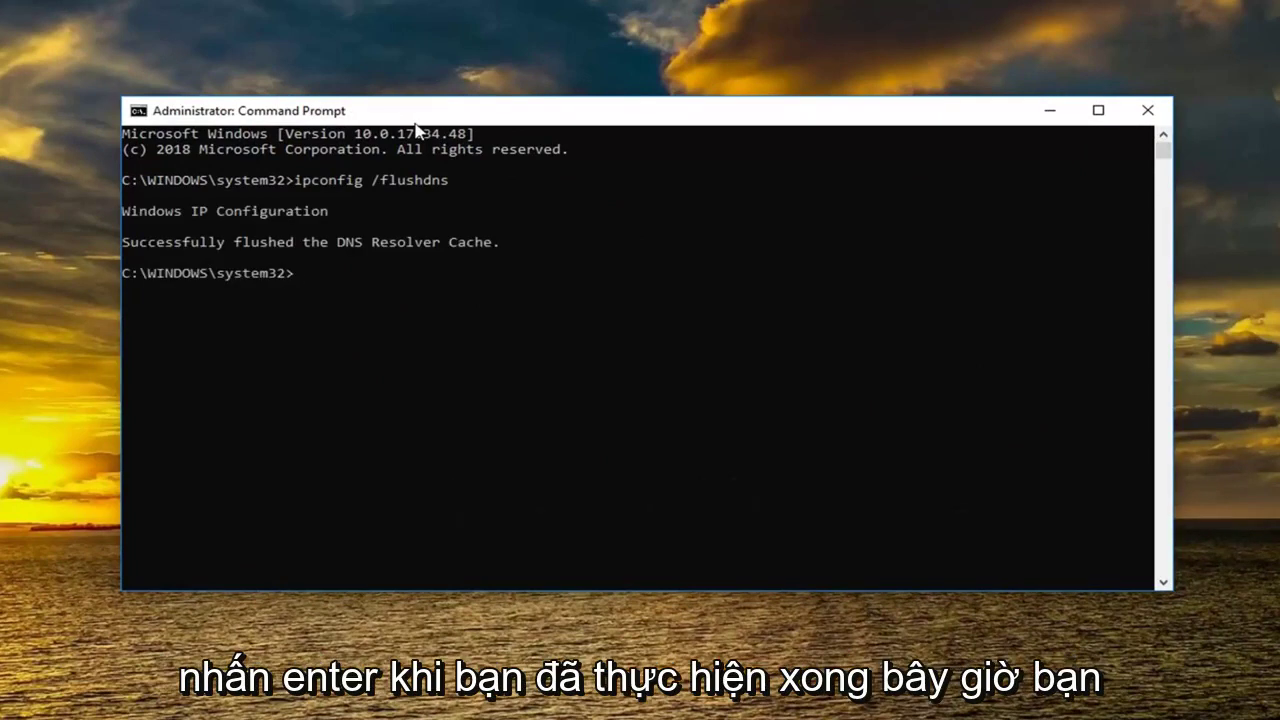
text(net)
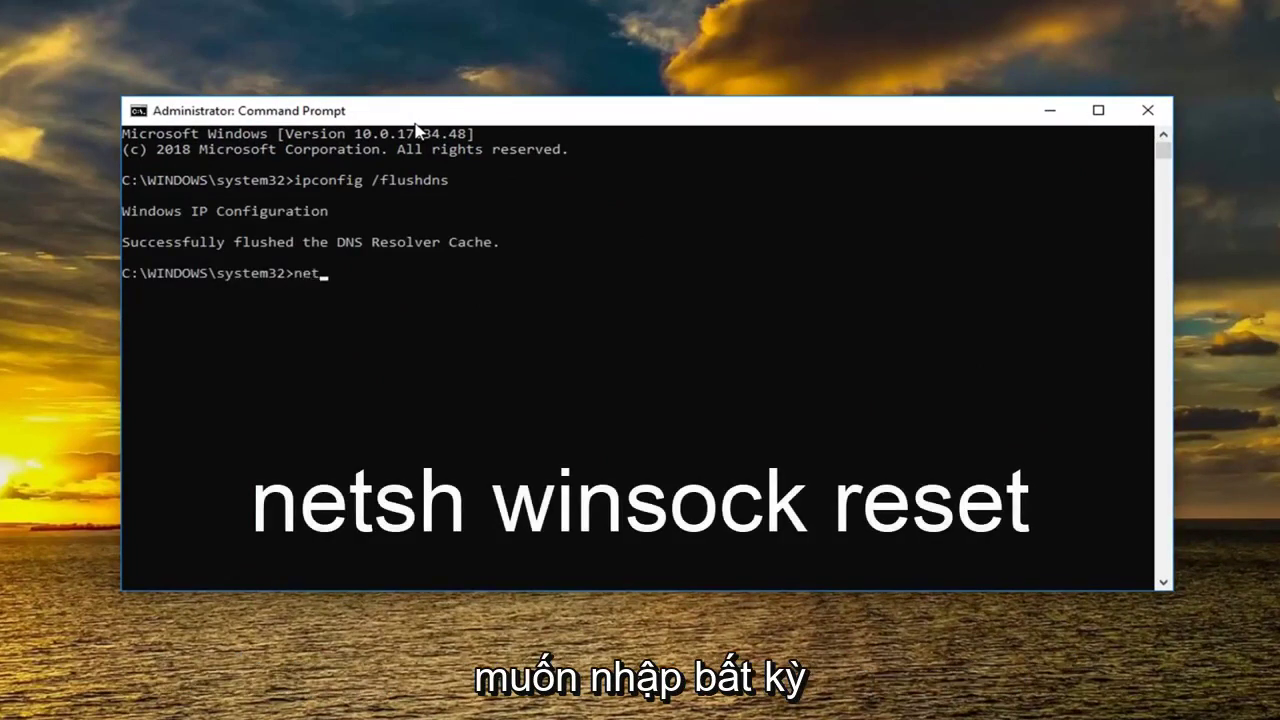
text(sh winsock reset)
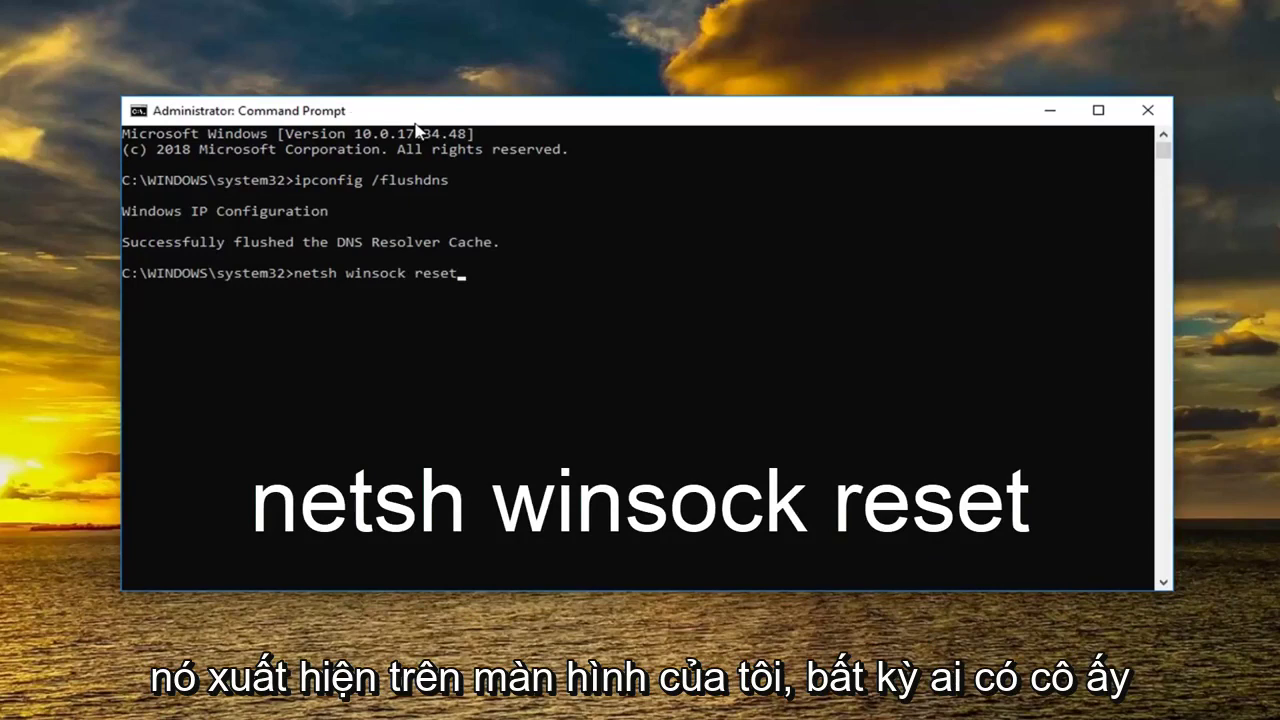
key(Return)
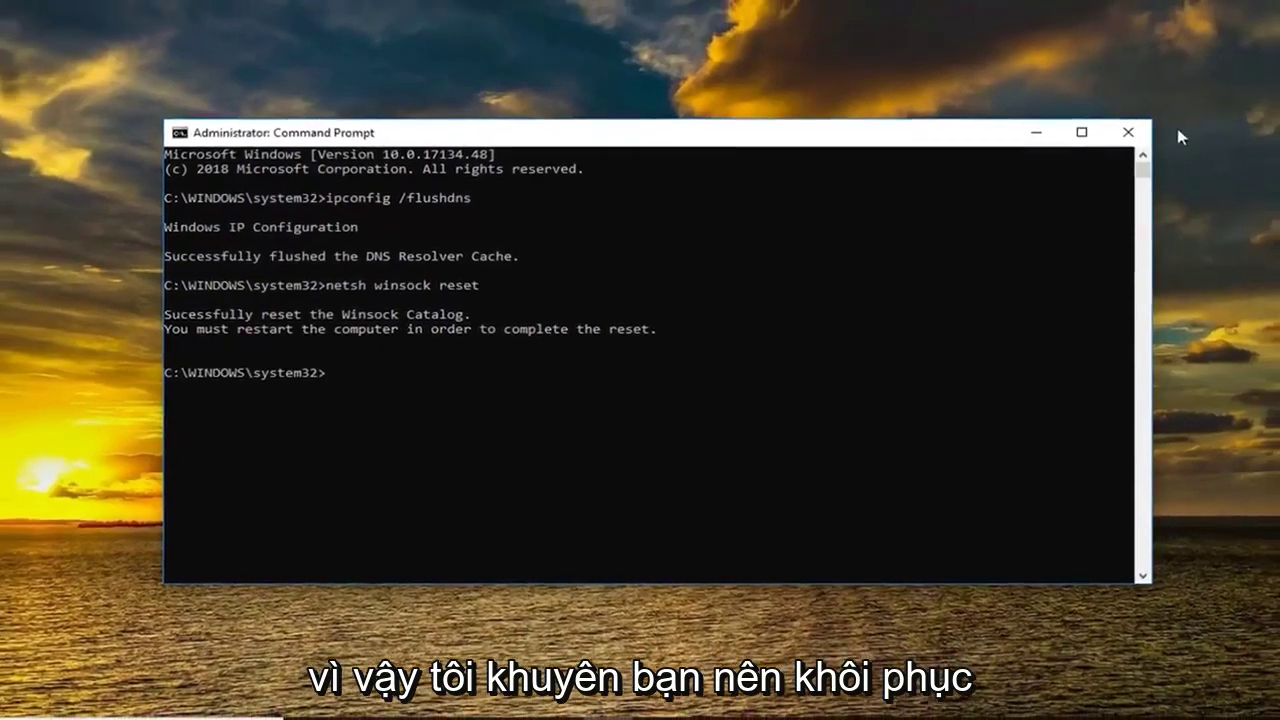
click(1128, 132)
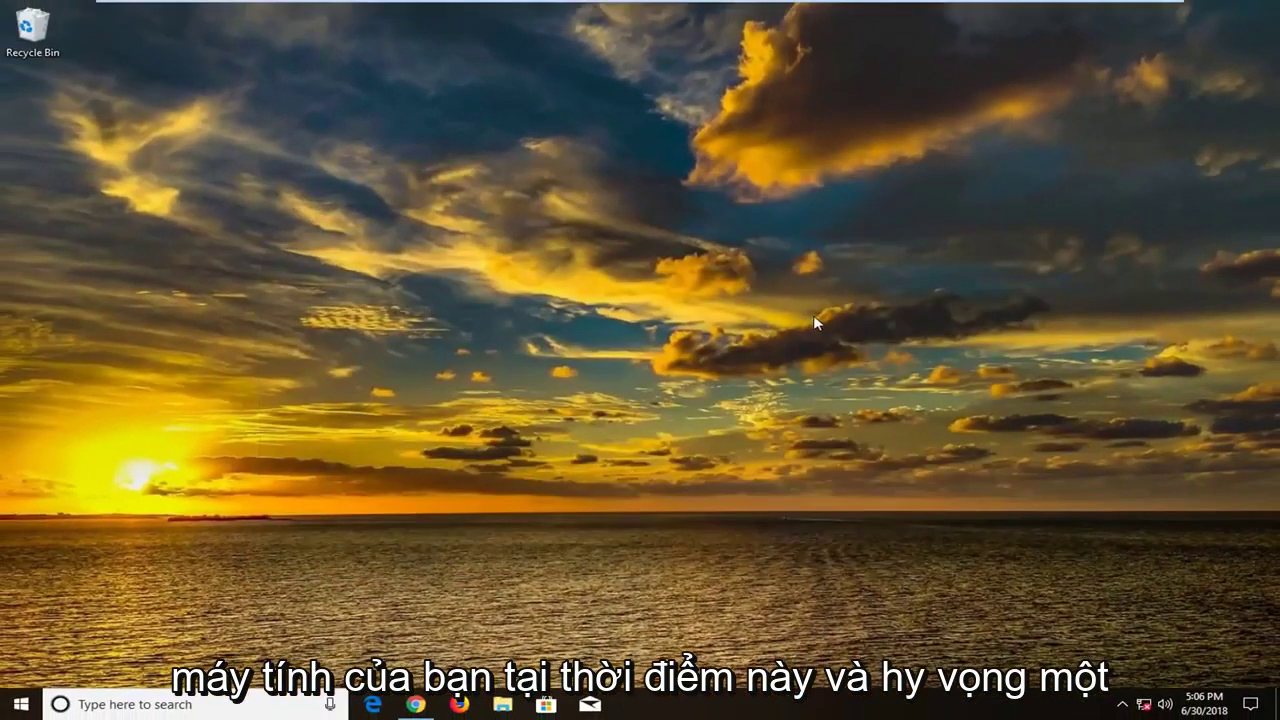